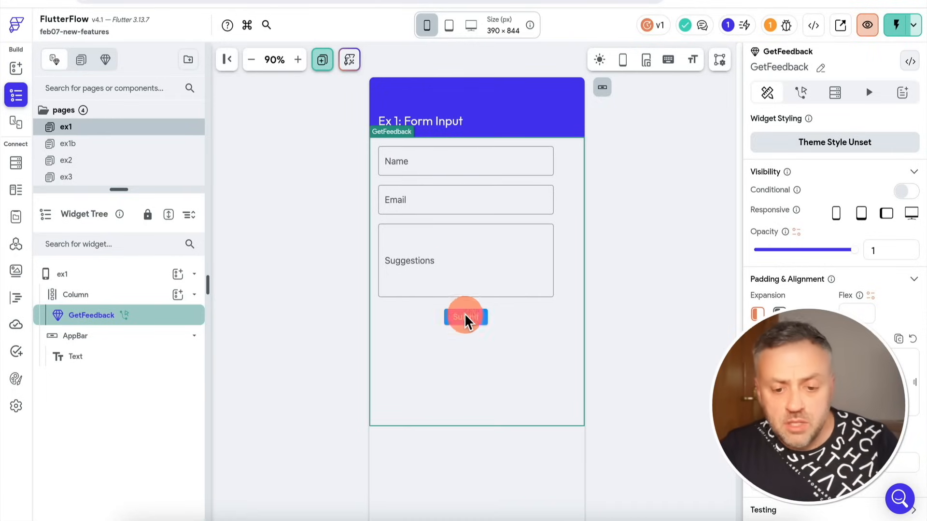
click(275, 325)
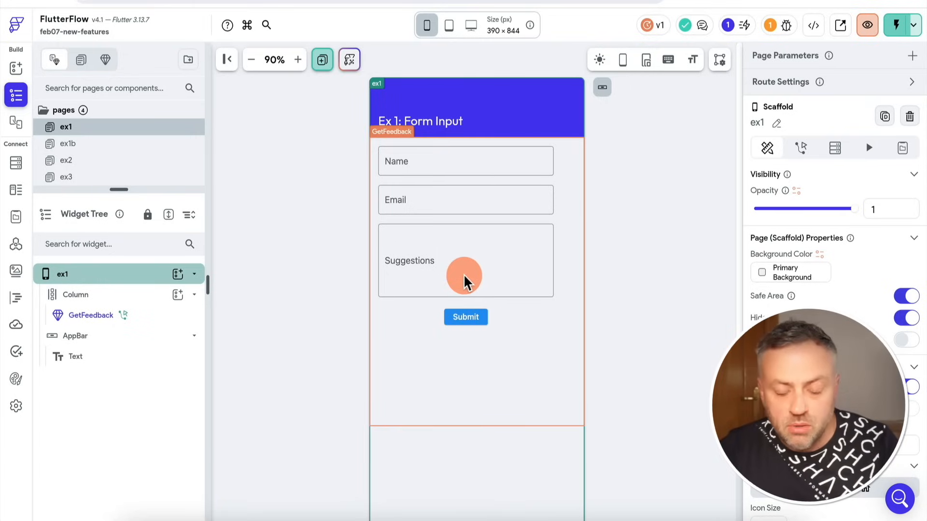
click(463, 188)
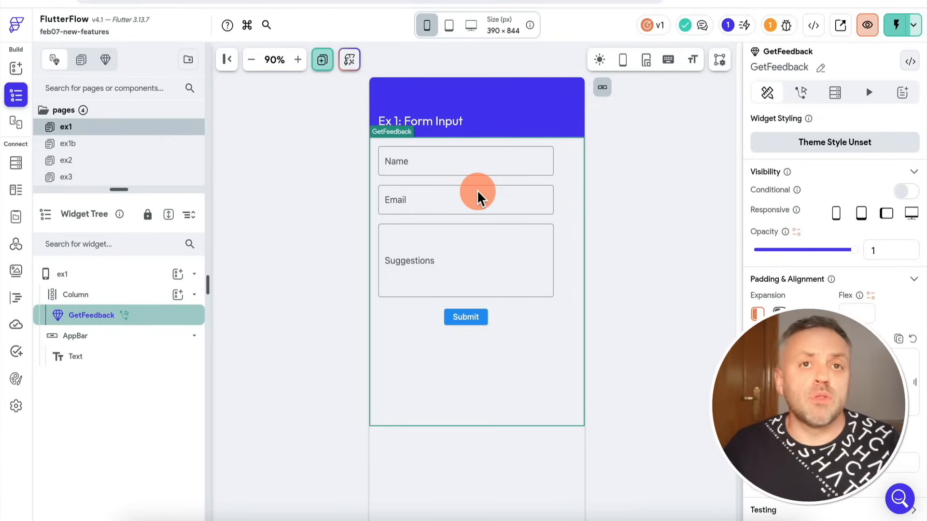
click(314, 255)
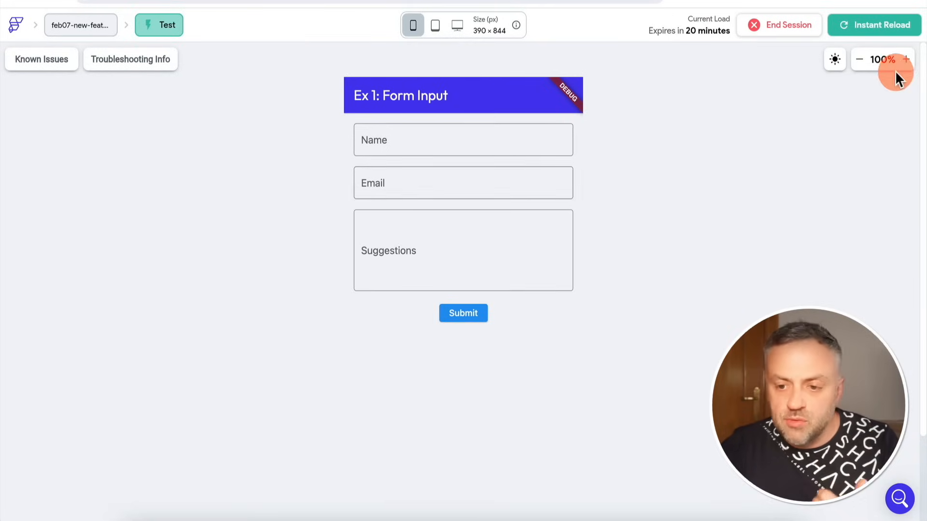
In the test session at 80% zoom, fill in the Ex 1 form's name and email with sample contact details.
click(859, 59)
click(452, 127)
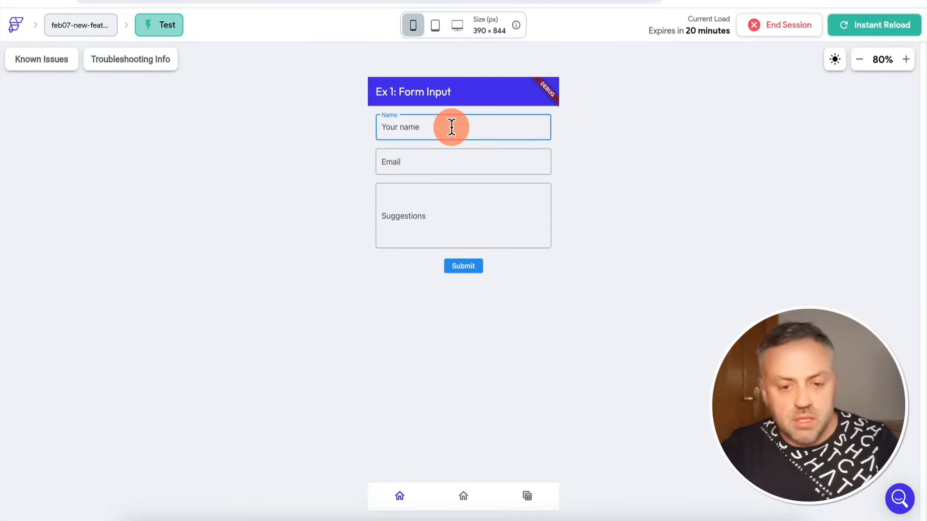
text(James)
key(Tab)
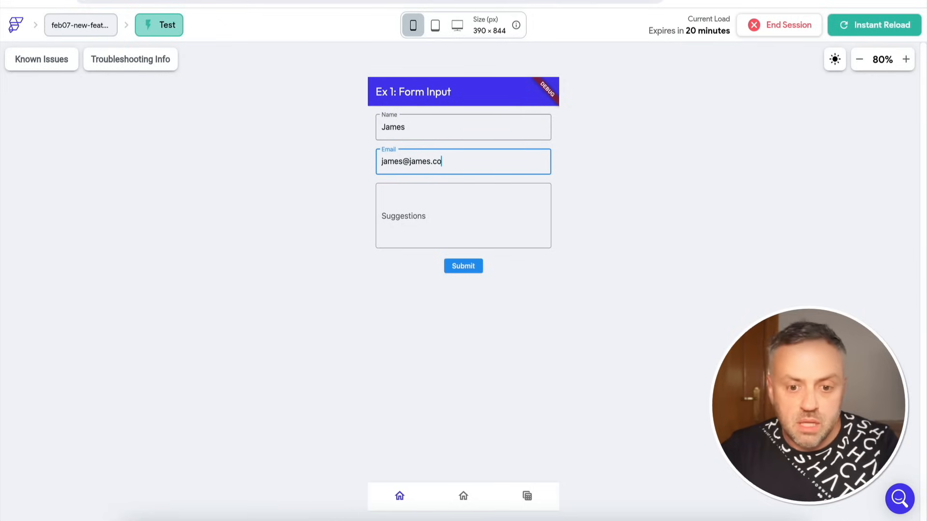
Enter "Great channel, you should more videos!" as the form's suggestion and submit the form.
click(444, 217)
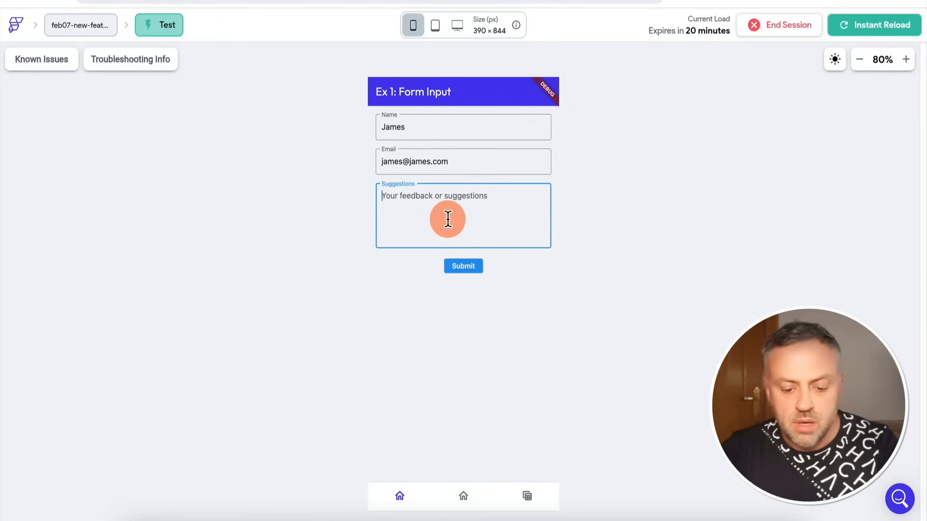
text(Great channel, you should more videos)
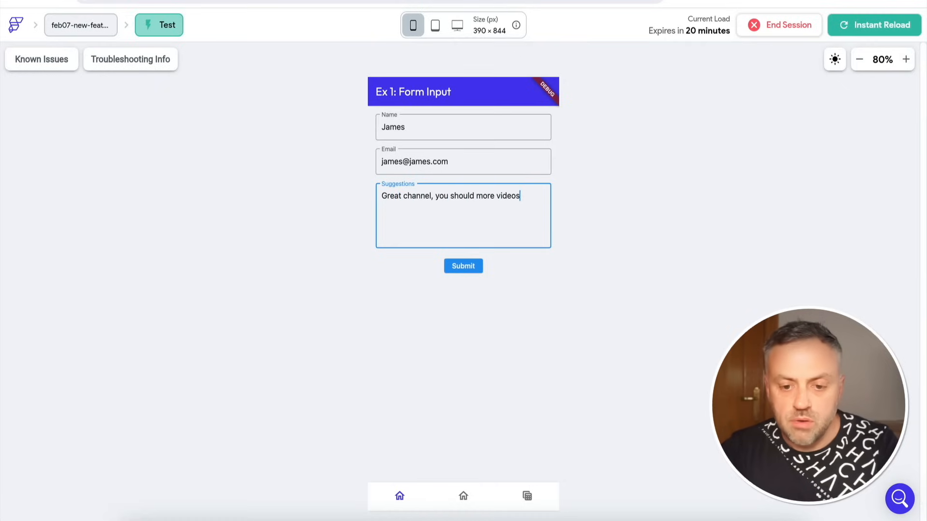
text(!)
click(461, 267)
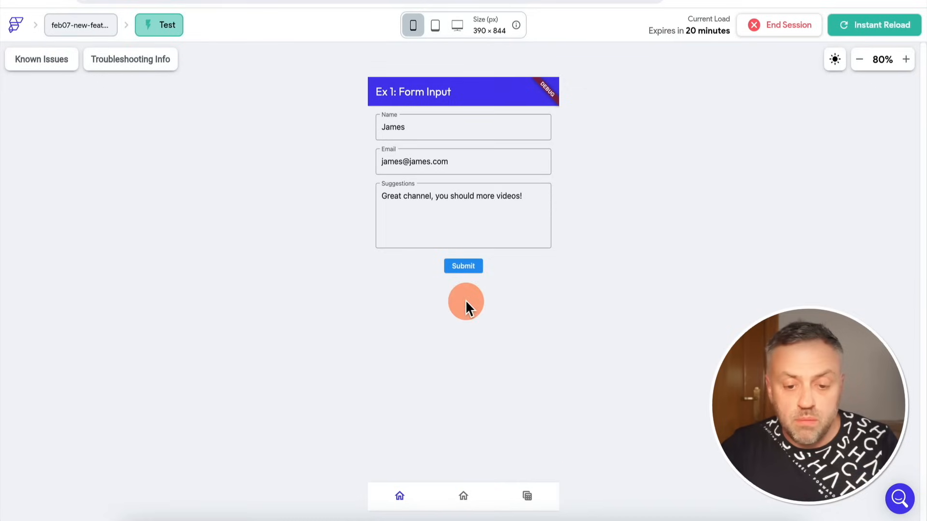
click(473, 266)
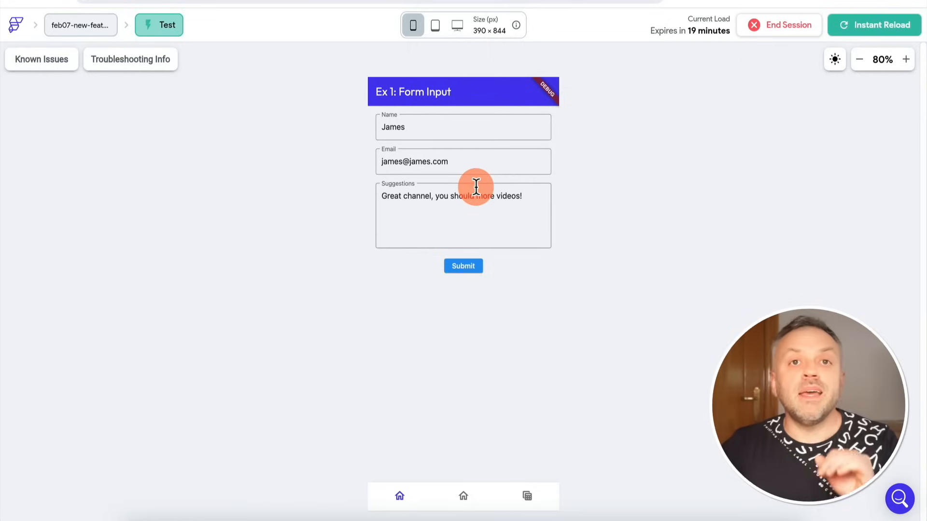
click(473, 268)
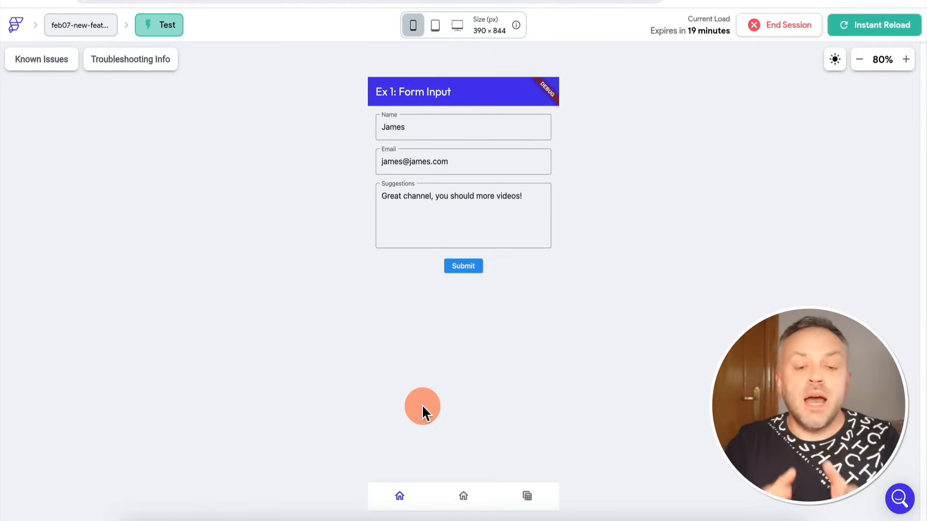
Open the Ex 2: Calendar Widget page and try the years 2027 and 2026 in the timeline.
click(463, 496)
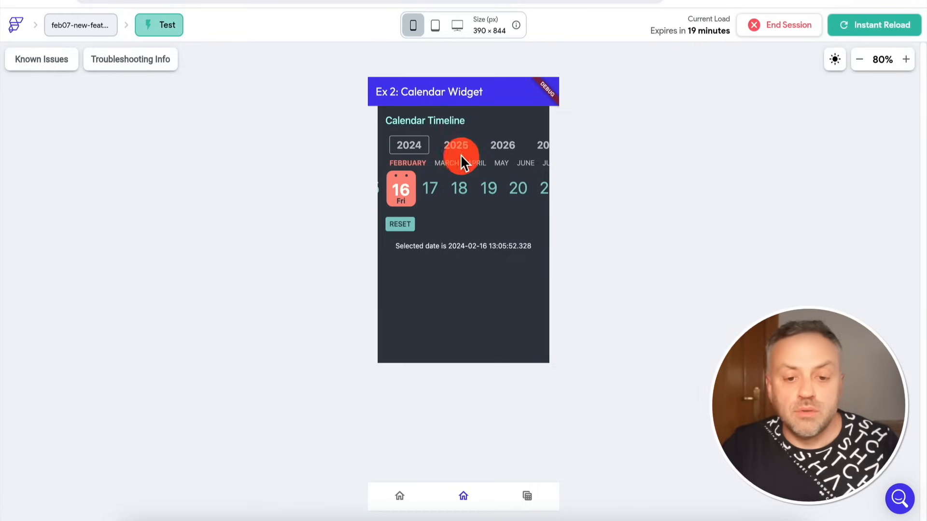
scroll(463, 161, right, 3)
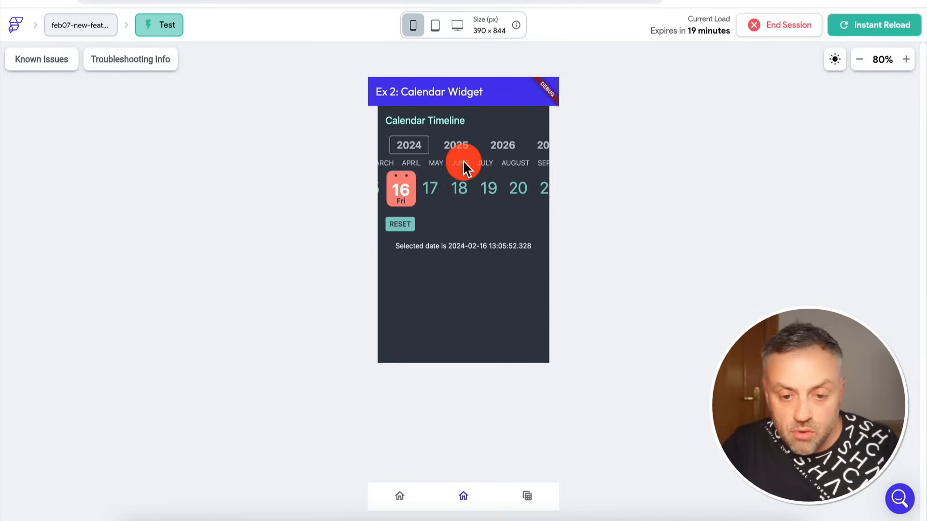
scroll(480, 146, right, 3)
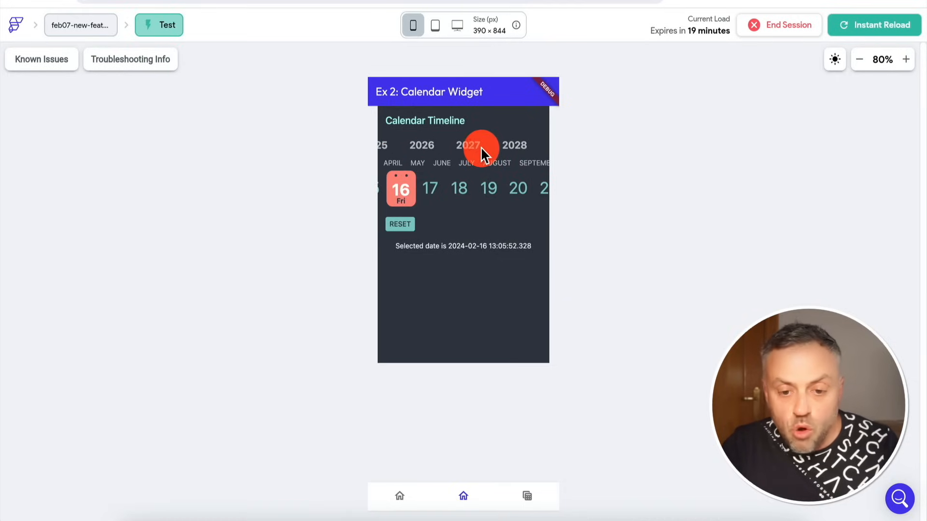
click(466, 142)
click(412, 146)
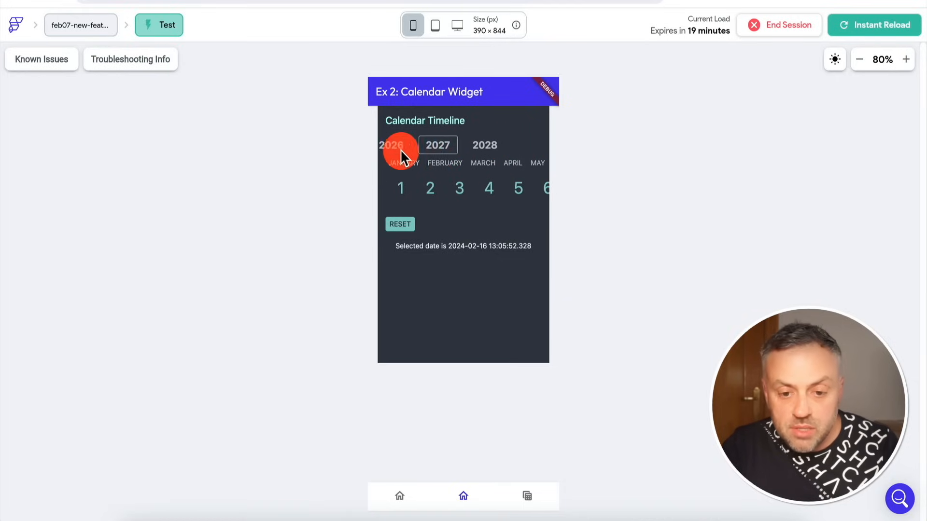
Choose December 5 within 2026 in the calendar timeline.
scroll(445, 167, right, 5)
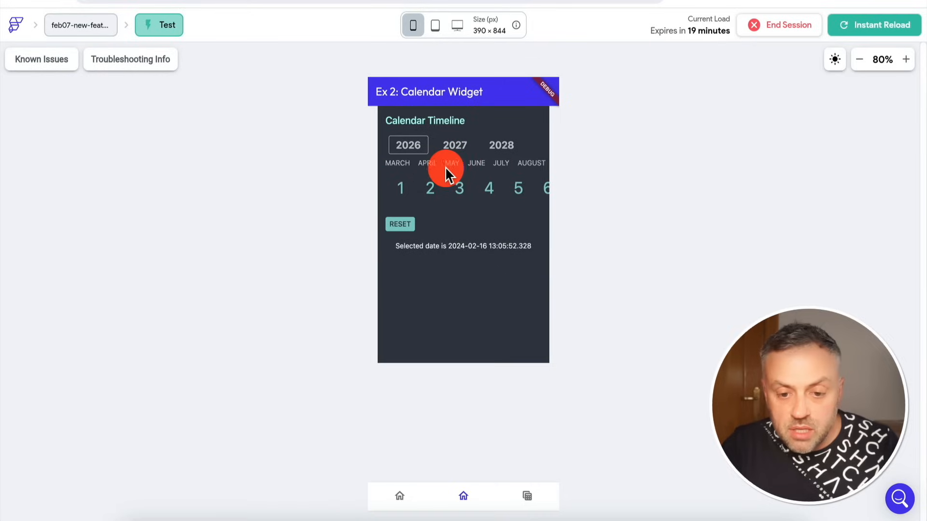
scroll(479, 161, right, 5)
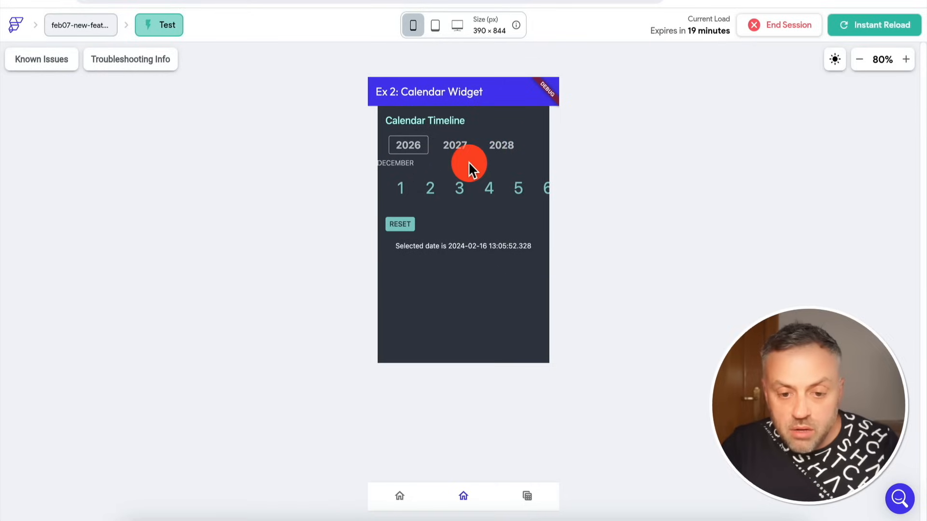
click(386, 164)
scroll(459, 187, right, 3)
click(433, 189)
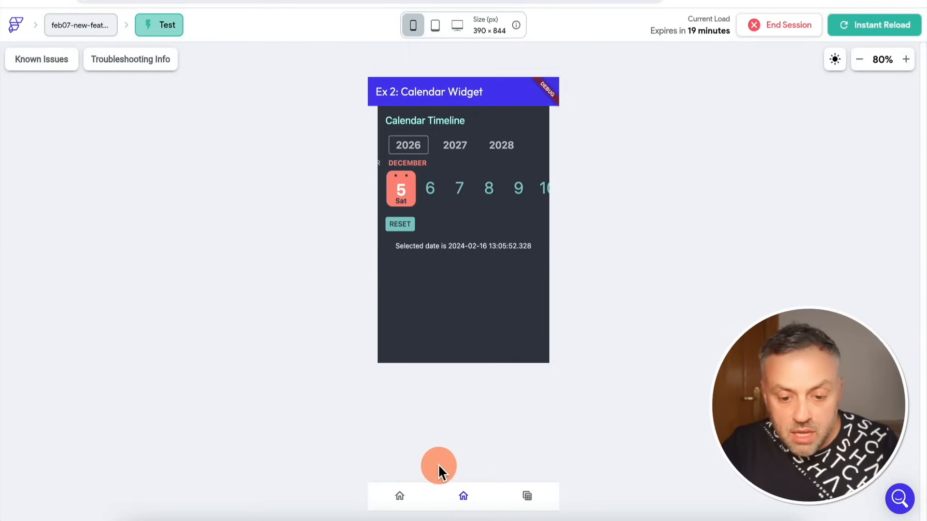
Test the calendar's date callback with December 6, 7 and 8, and pick the year 2027.
click(430, 188)
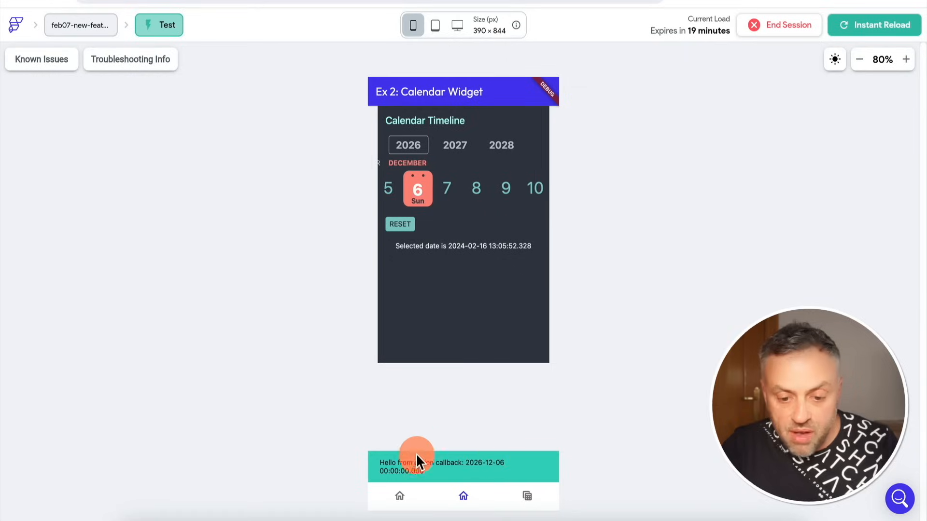
click(430, 190)
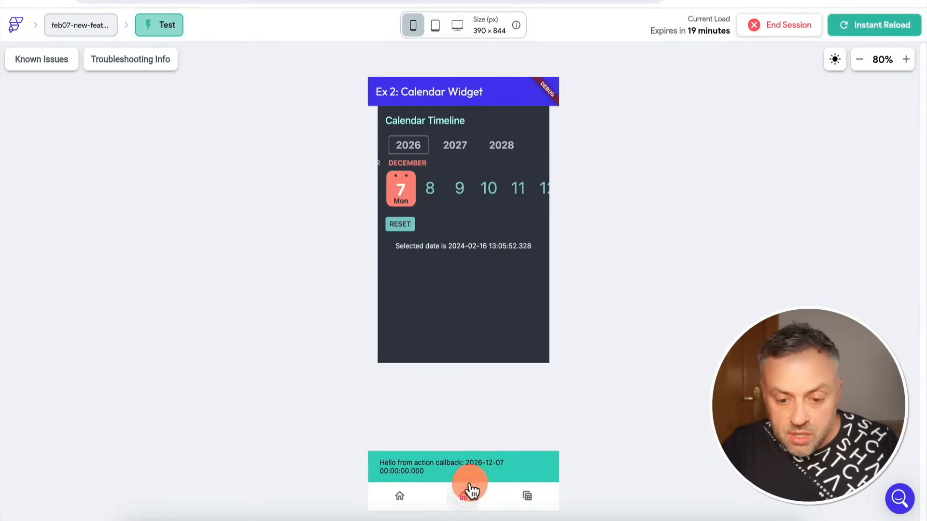
click(429, 191)
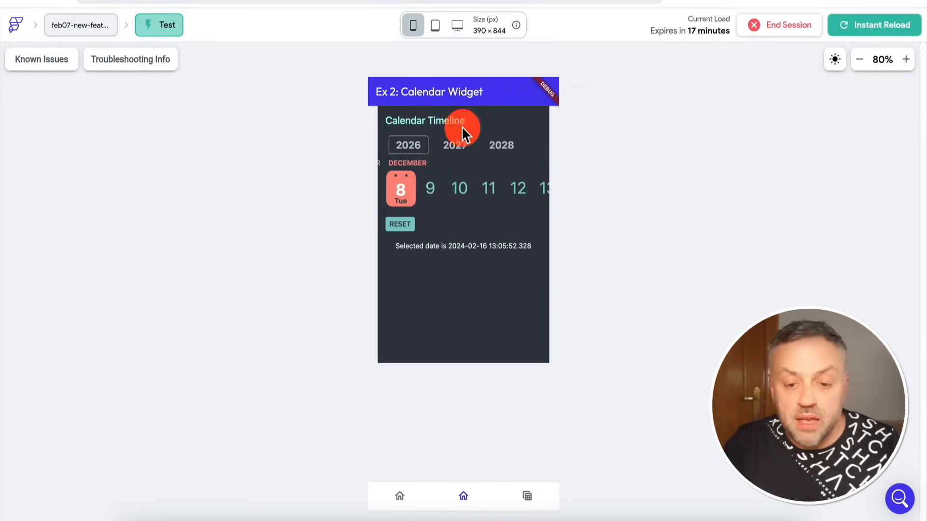
click(459, 147)
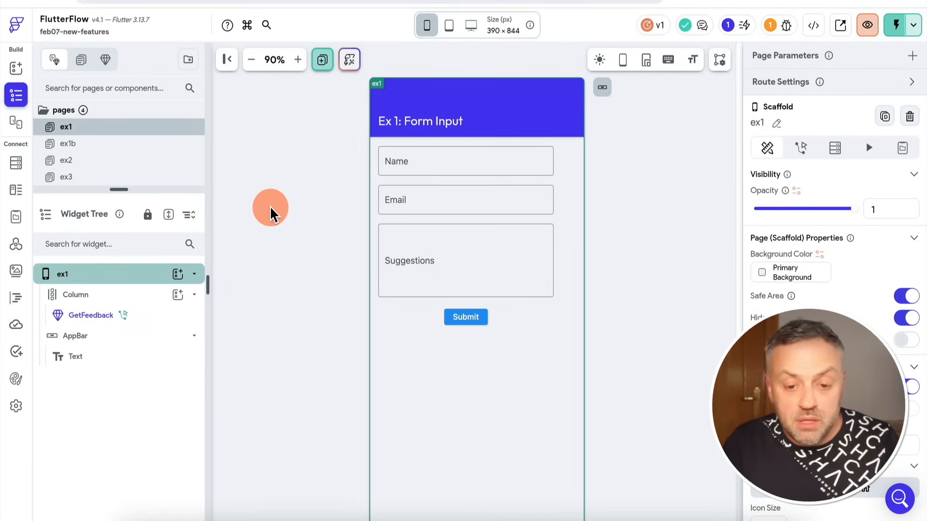
Return to the ex1 page in the editor, open the GetFeedback widget's custom code and examine its submit function.
click(422, 338)
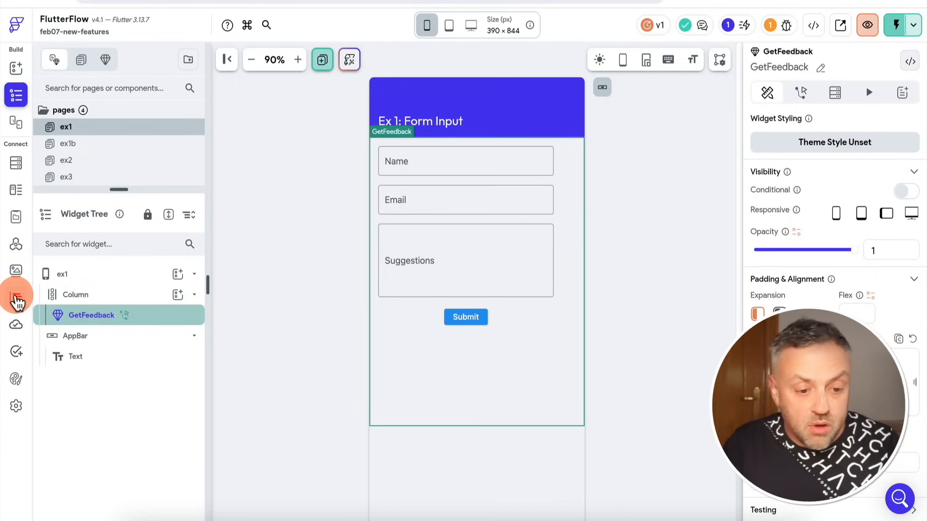
click(16, 298)
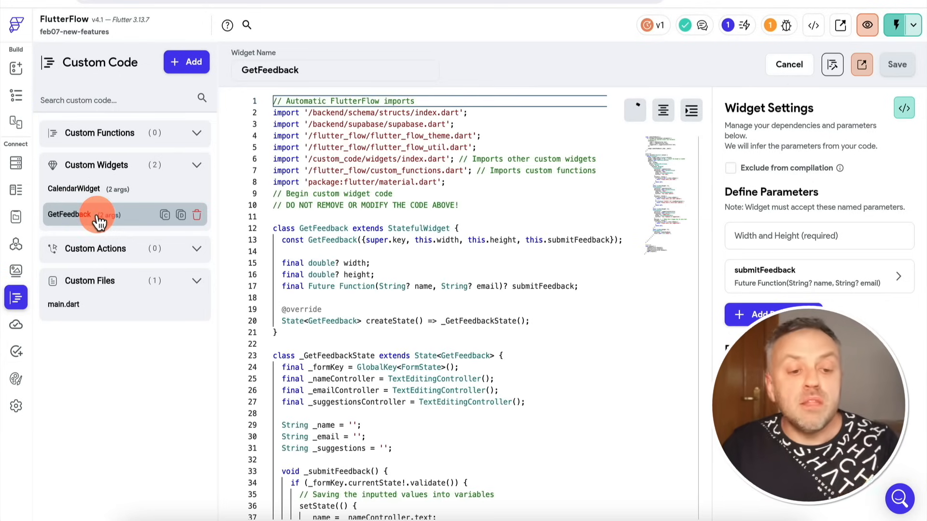
scroll(379, 186, down, 5)
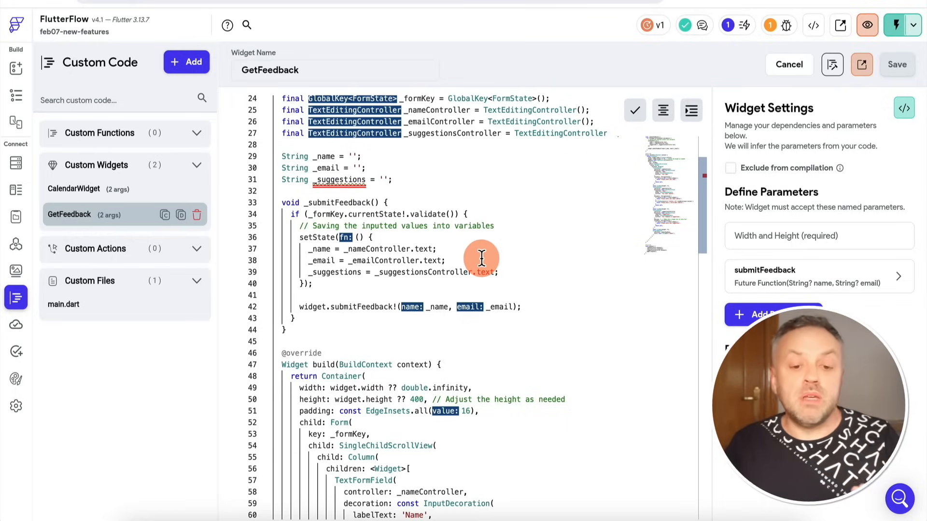
scroll(424, 233, up, 5)
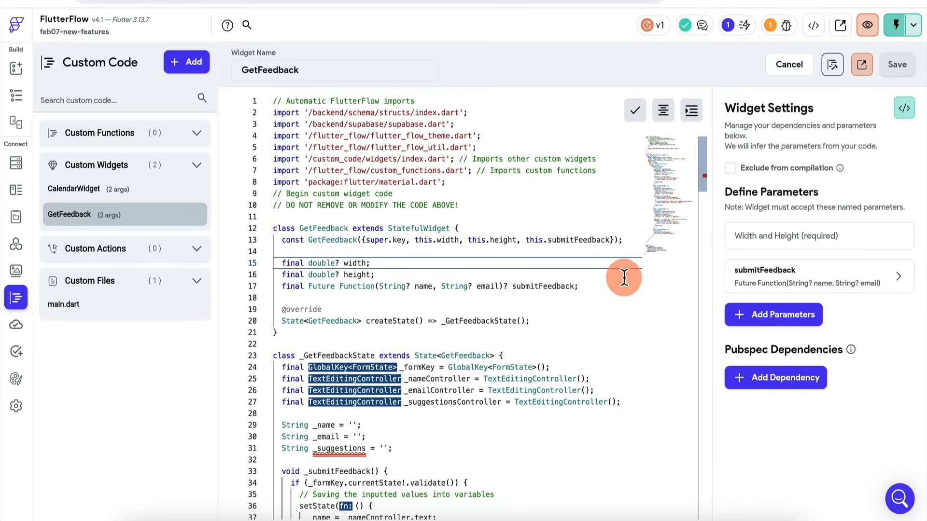
Add a third parameter of type Action to the GetFeedback widget.
click(773, 324)
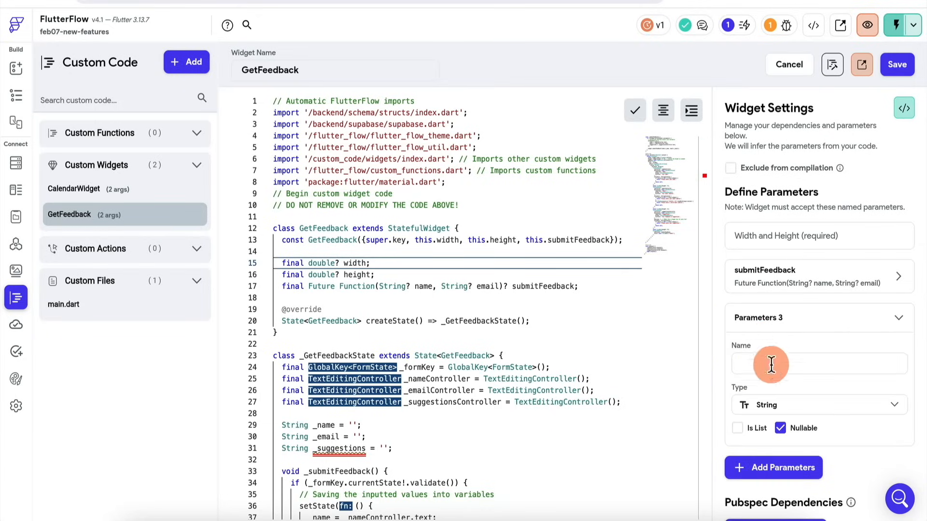
click(773, 407)
scroll(738, 376, down, 5)
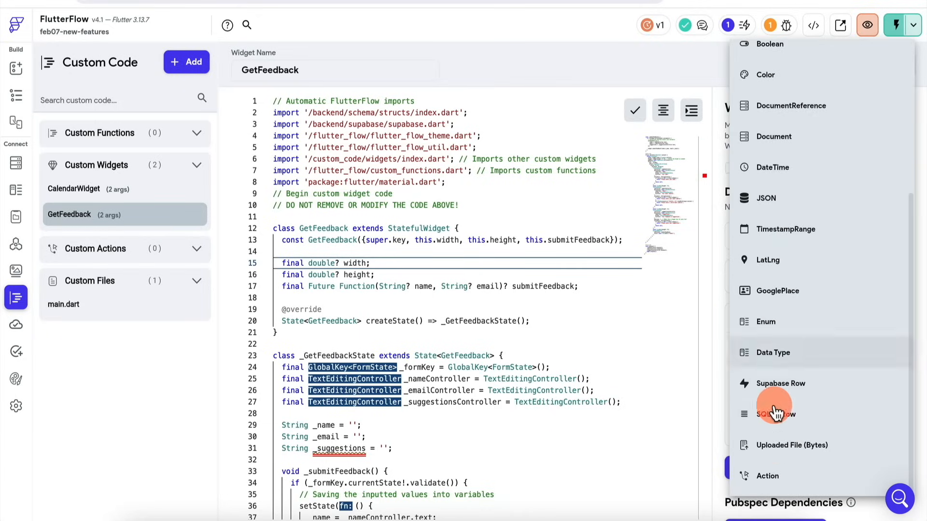
click(770, 476)
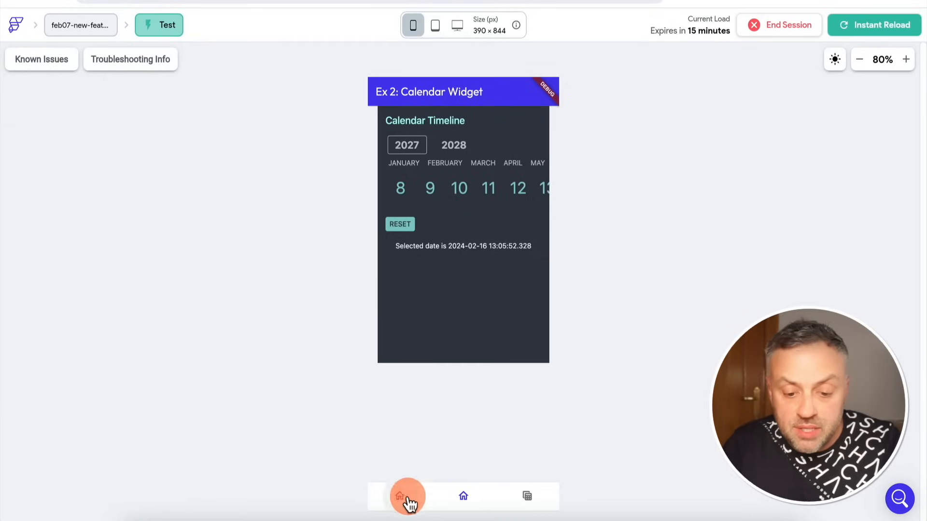
Switch to the test session and review the Ex 1 form's input fields, starting with the name field.
click(405, 499)
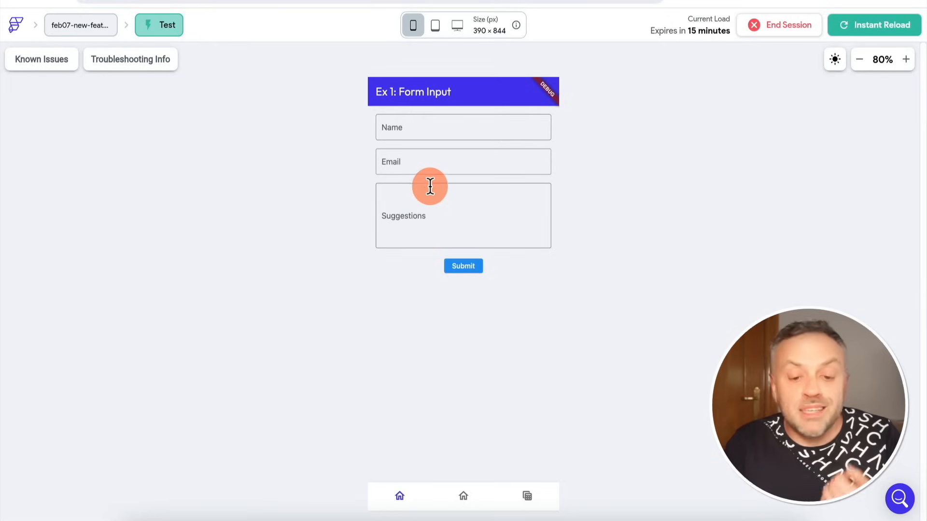
click(416, 124)
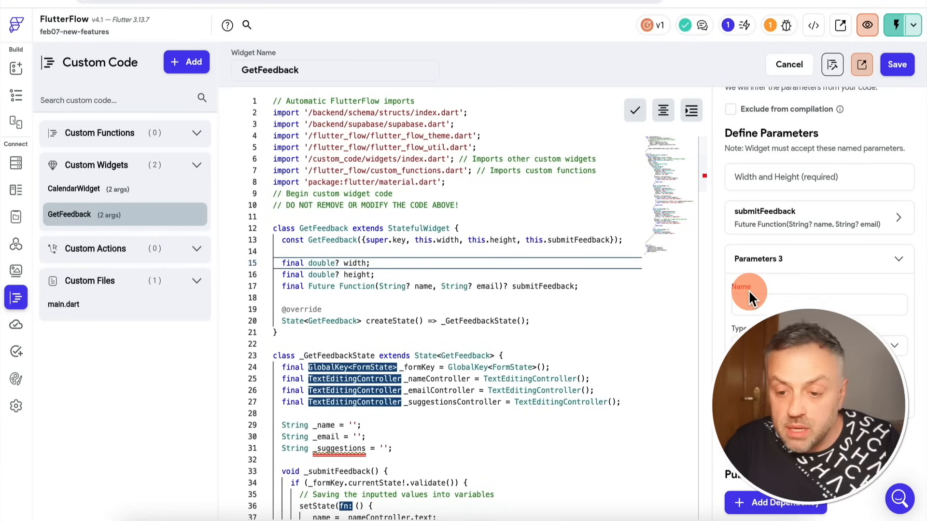
Return to the GetFeedback code and remove its unnamed third parameter.
click(806, 266)
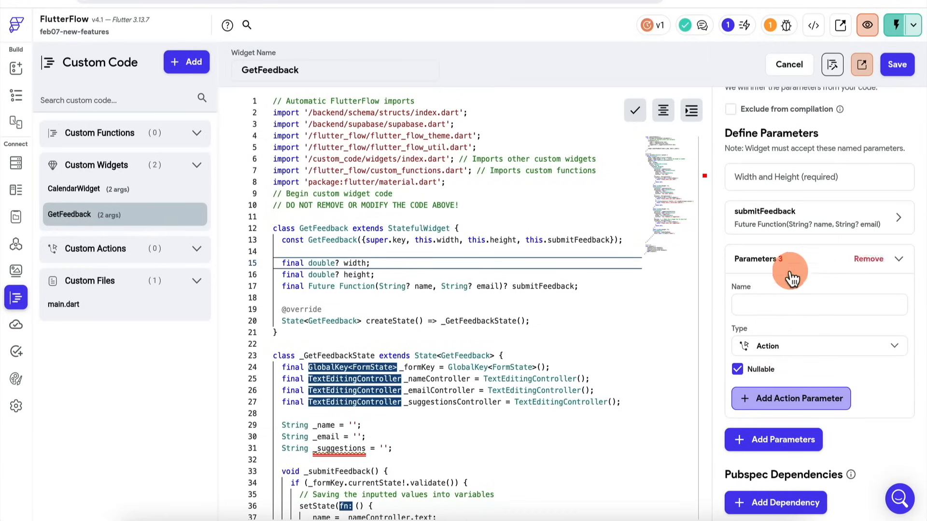
click(873, 259)
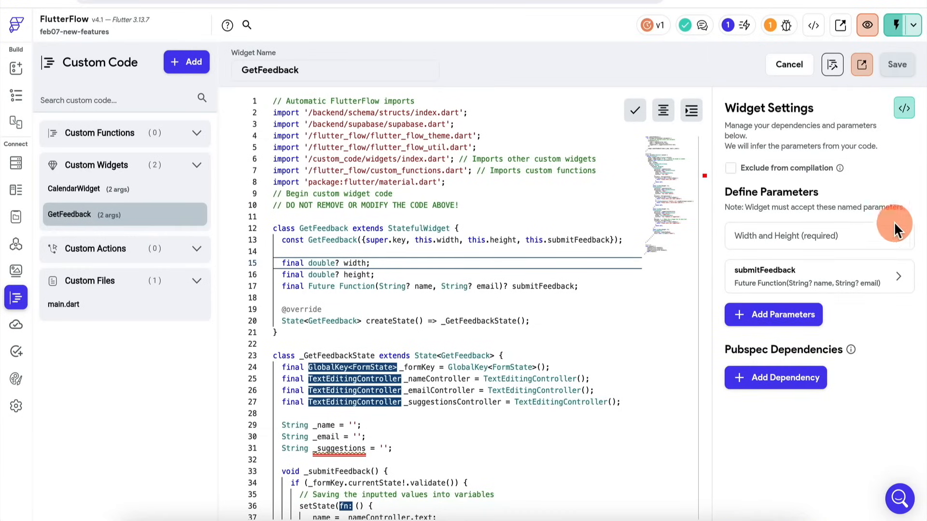
Expand the submitFeedback parameter's definition and compare it with its Future Function declaration in the code.
click(895, 280)
scroll(784, 374, down, 2)
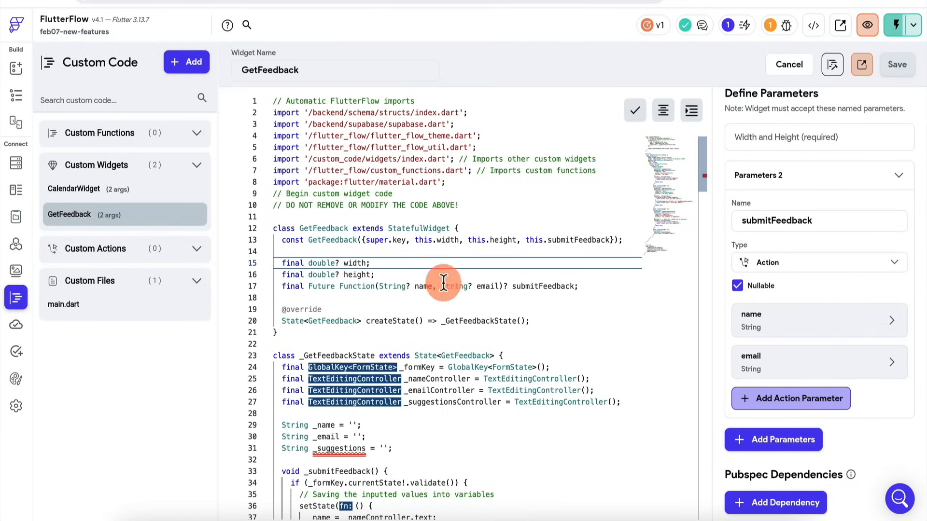
drag(282, 287, 512, 286)
click(512, 286)
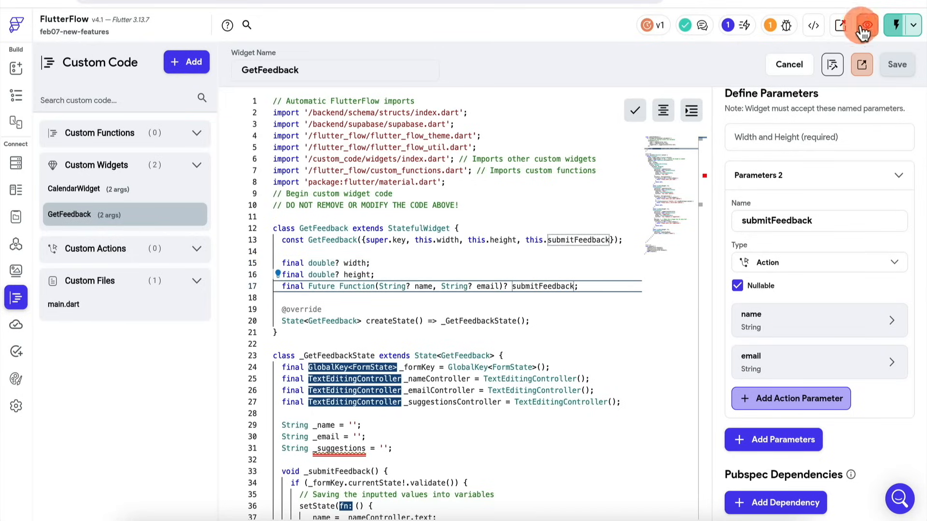
Open the boilerplate code for the GetFeedback widget.
scroll(830, 125, up, 3)
click(904, 110)
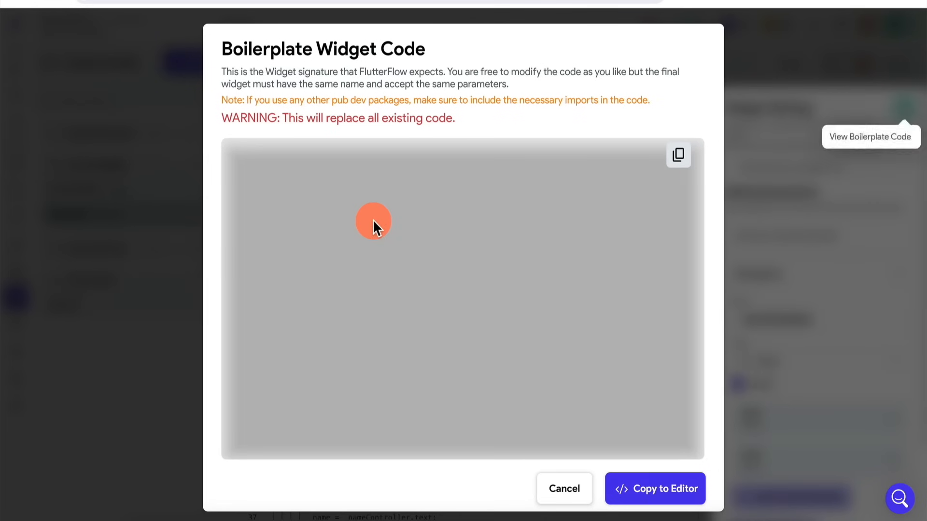
Examine the submitFeedback Future Function declaration in the boilerplate code, and close it without copying it to the editor.
scroll(434, 324, down, 3)
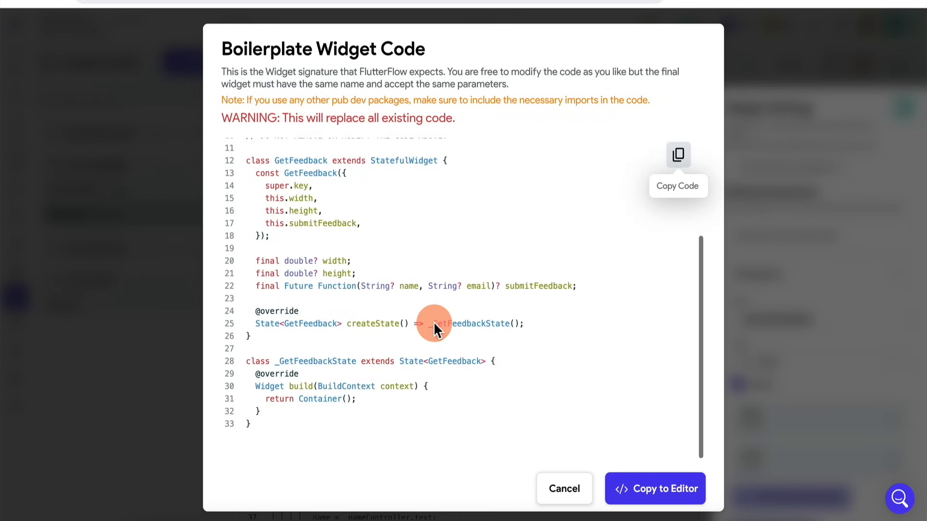
drag(255, 286, 581, 281)
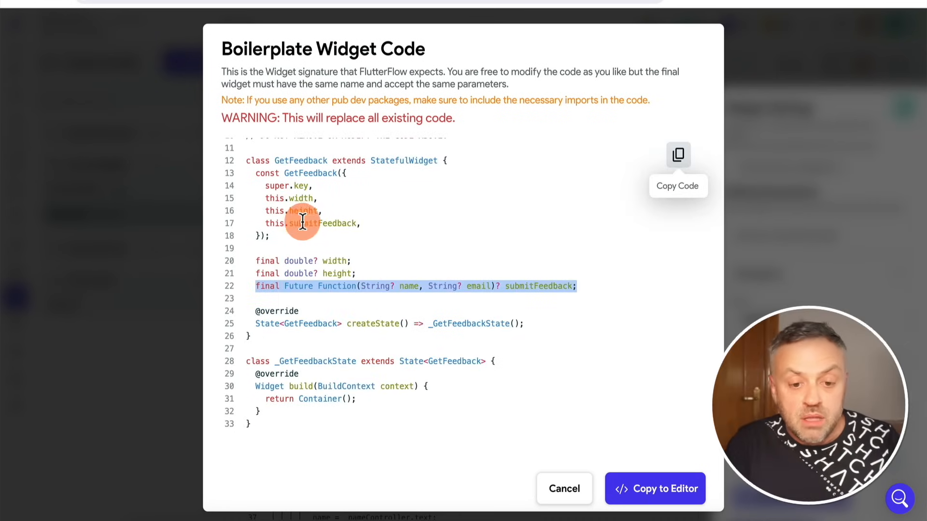
click(560, 490)
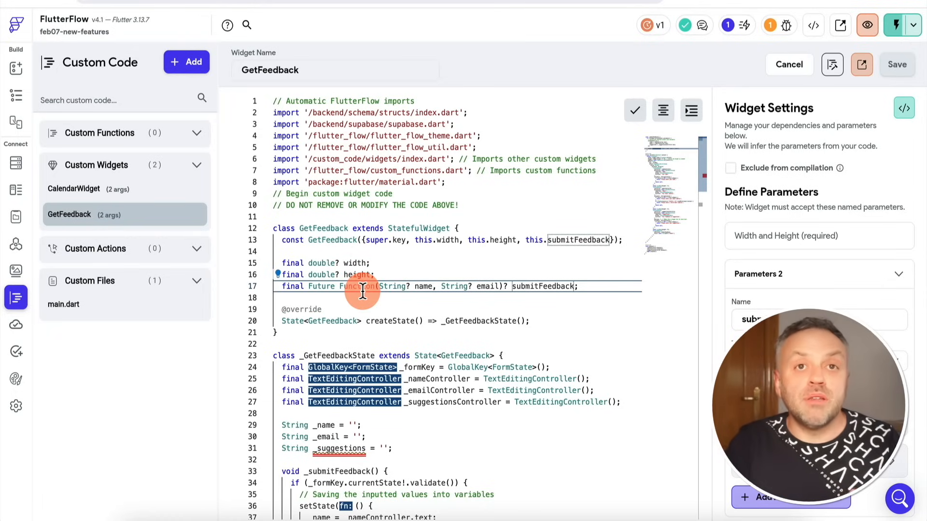
Review where the GetFeedback code calls submitFeedback with the name and email values.
scroll(362, 290, down, 8)
scroll(341, 290, up, 3)
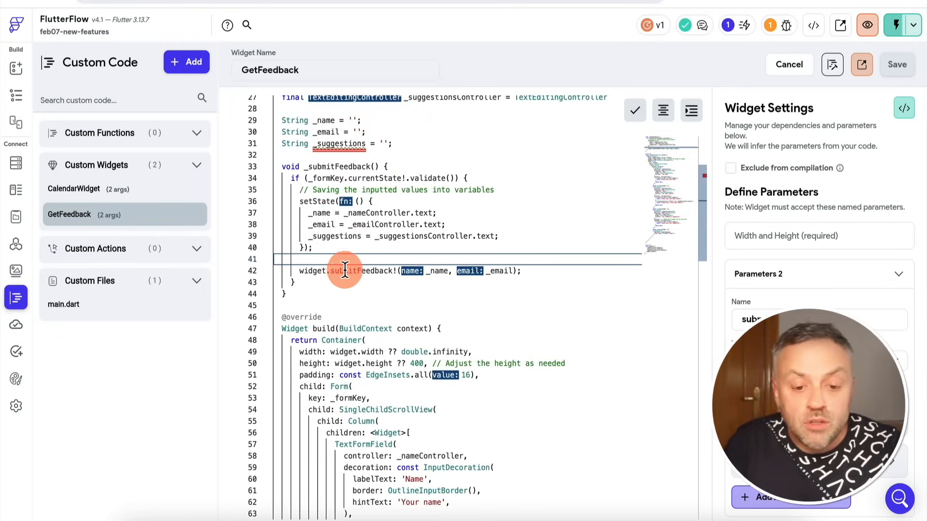
mouse_move(375, 272)
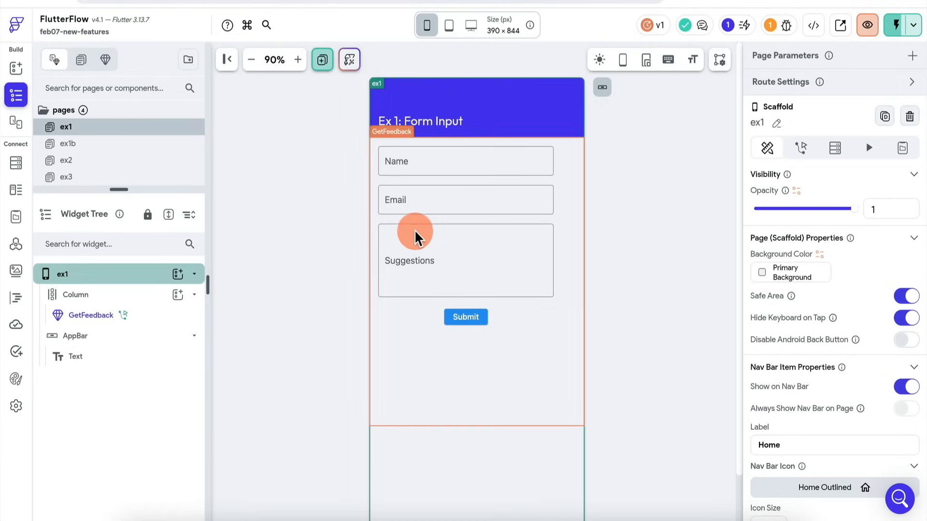
Select the GetFeedback widget on the ex1 page and open the action flow for its submitFeedback callback.
click(417, 236)
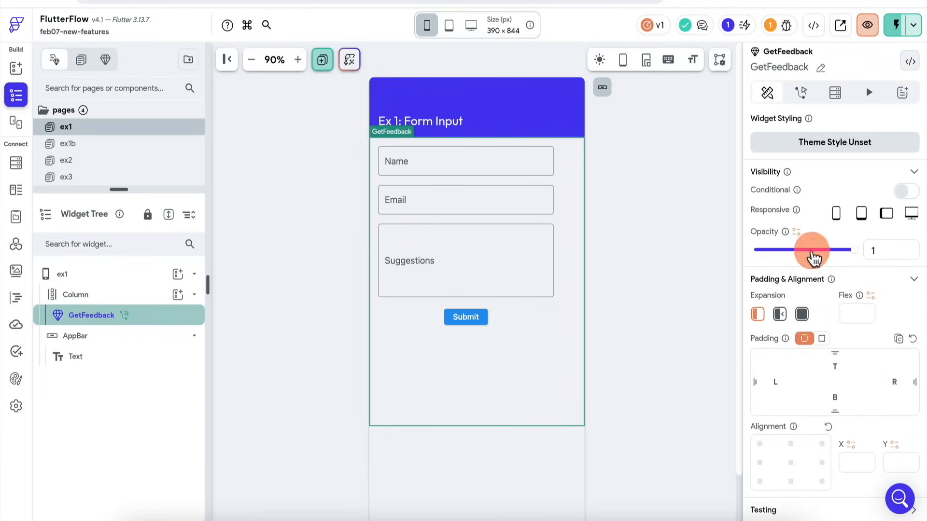
scroll(809, 261, down, 4)
click(871, 432)
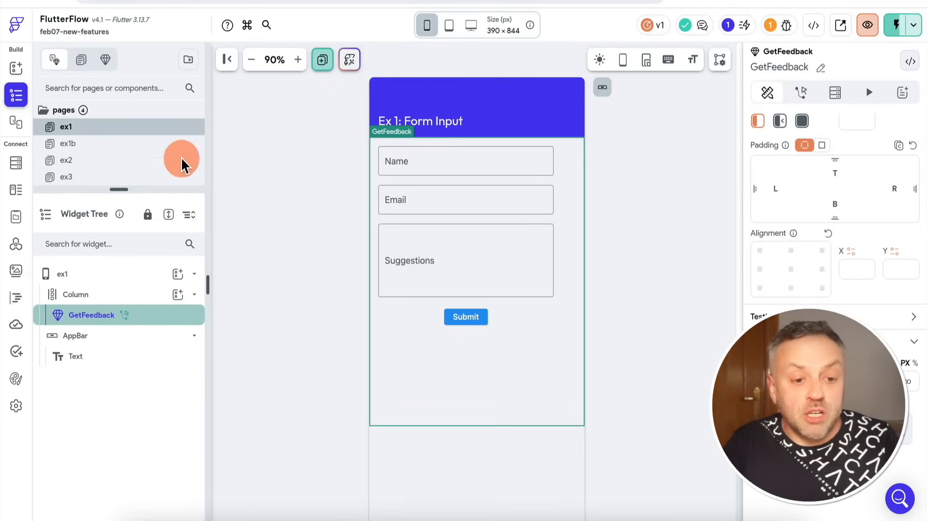
Go to the ex1b page, select its calendar, and open the CalendarWidget custom code.
click(101, 145)
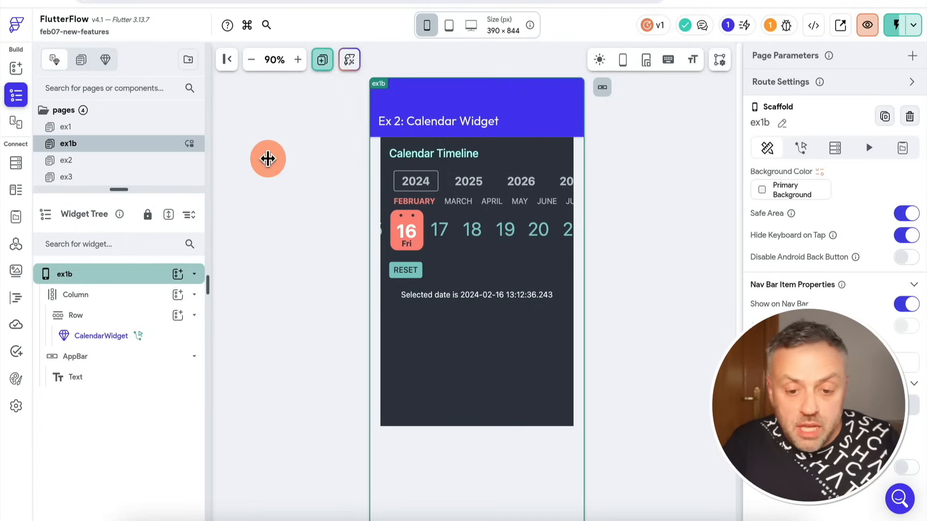
click(464, 195)
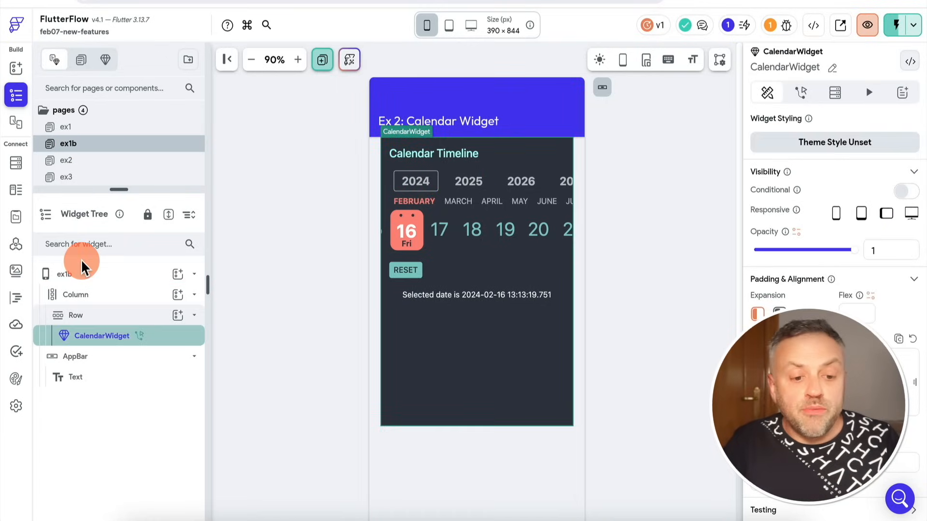
click(16, 298)
mouse_move(94, 193)
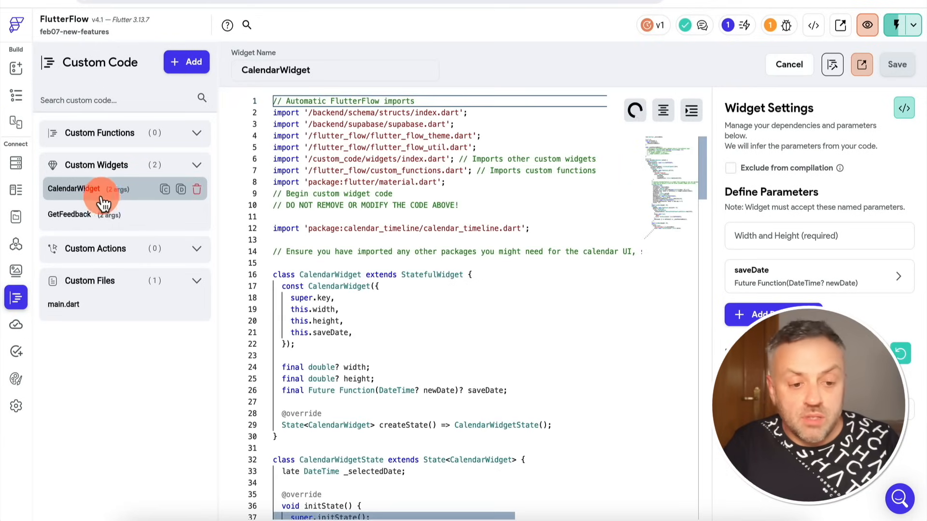
click(404, 202)
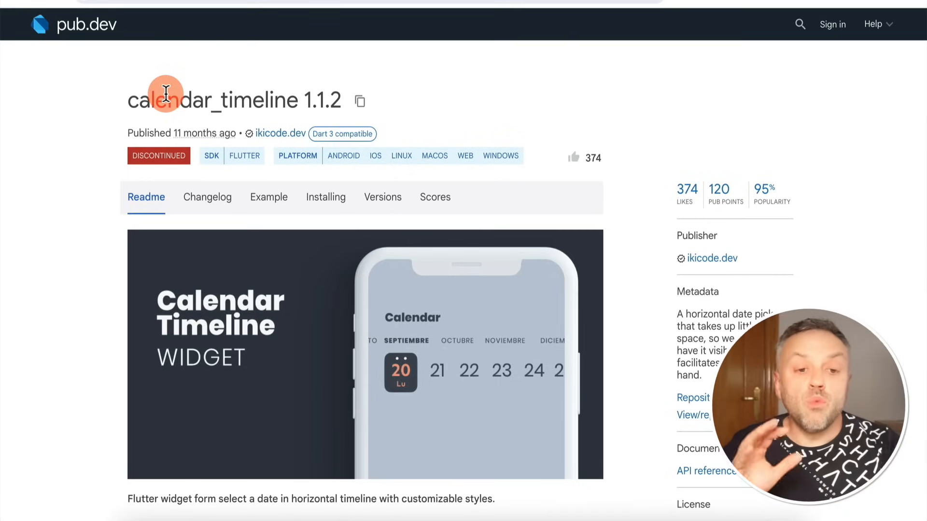
Review the calendar_timeline package's readme and example code on pub.dev.
scroll(212, 245, down, 8)
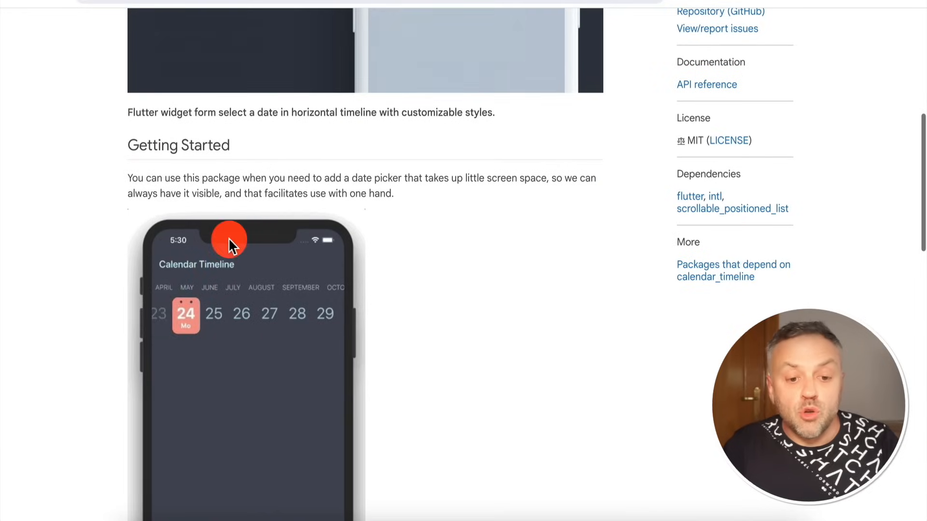
scroll(338, 309, up, 8)
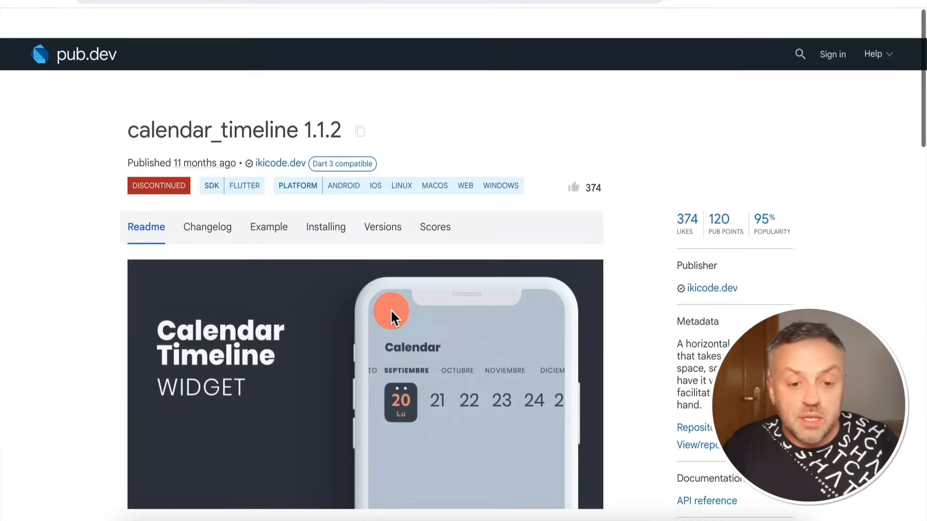
click(265, 205)
scroll(490, 108, down, 5)
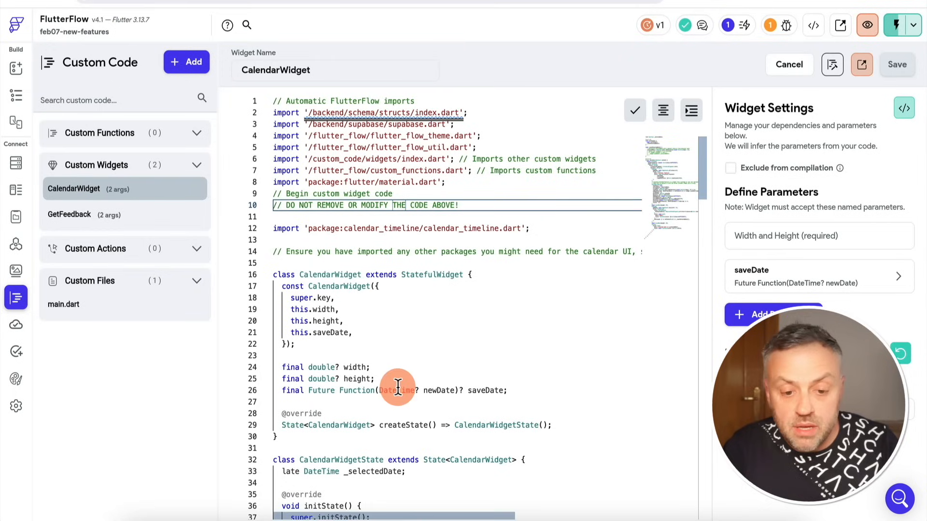
Return to the CalendarWidget code and expand the saveDate parameter's definition to examine its action type and newDate parameter.
scroll(398, 385, down, 6)
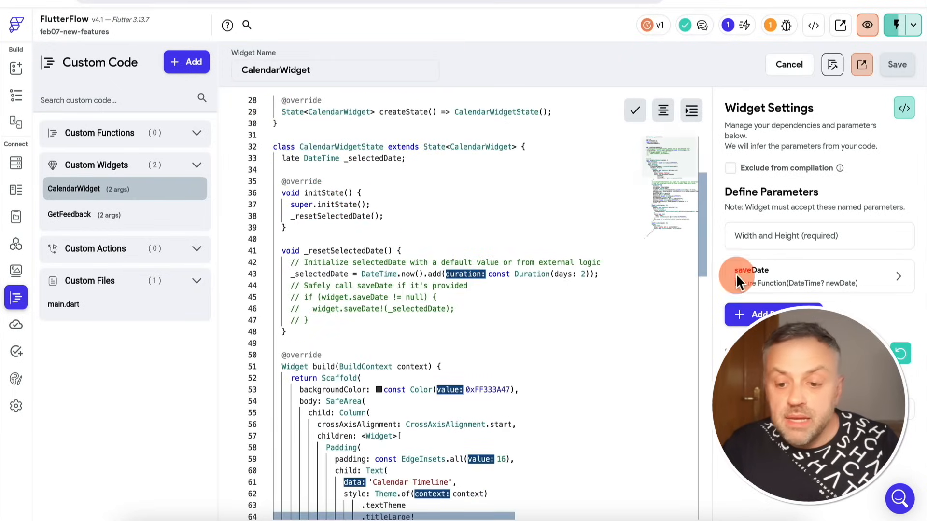
mouse_move(756, 273)
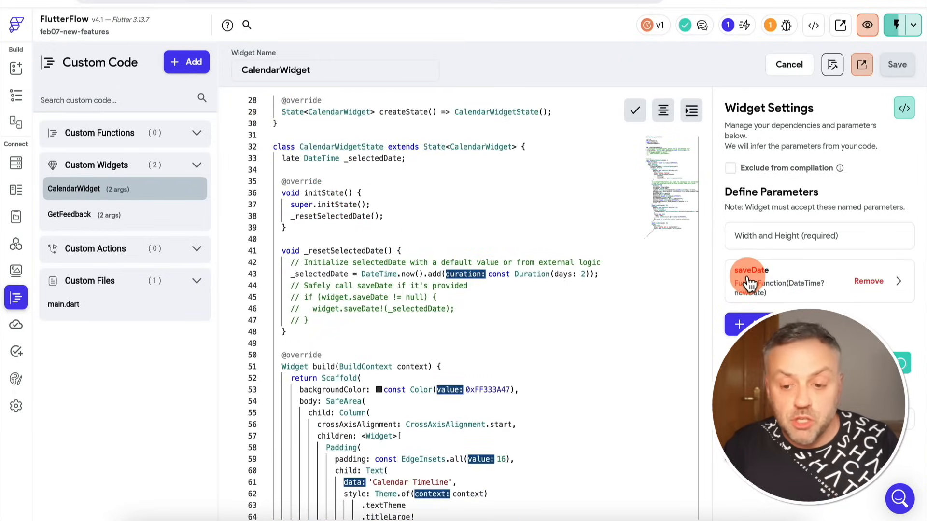
click(759, 285)
click(780, 319)
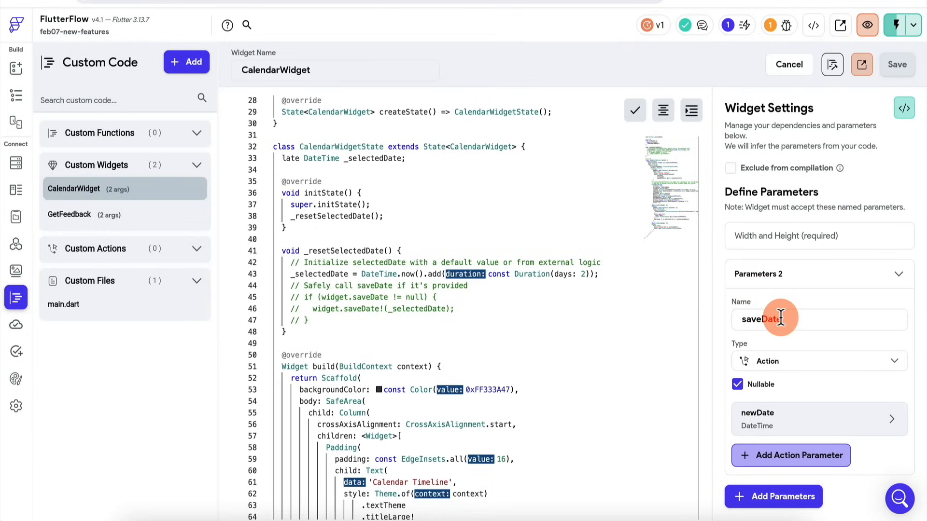
scroll(787, 347, down, 1)
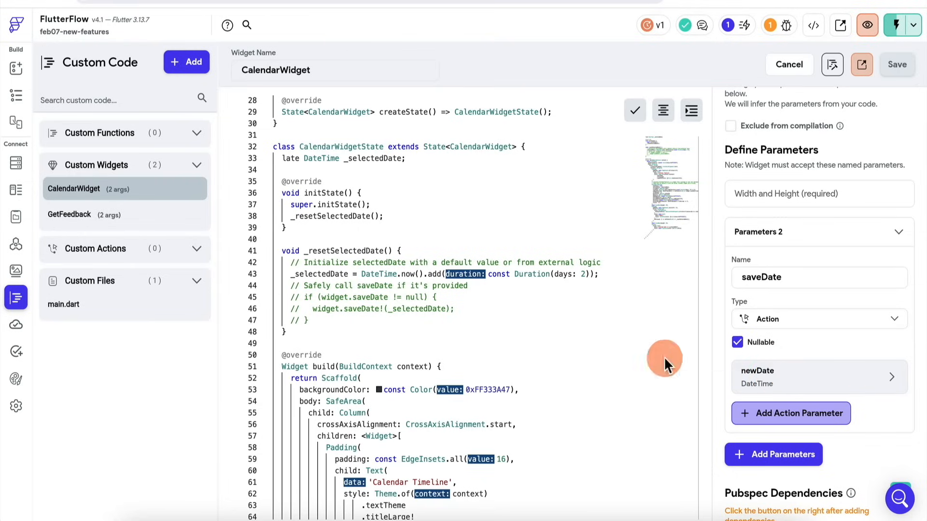
Trace saveDate through the CalendarWidget code, from its Future Function declaration to its call in onDateSelected with the newDate argument.
scroll(490, 371, down, 1)
scroll(490, 371, up, 10)
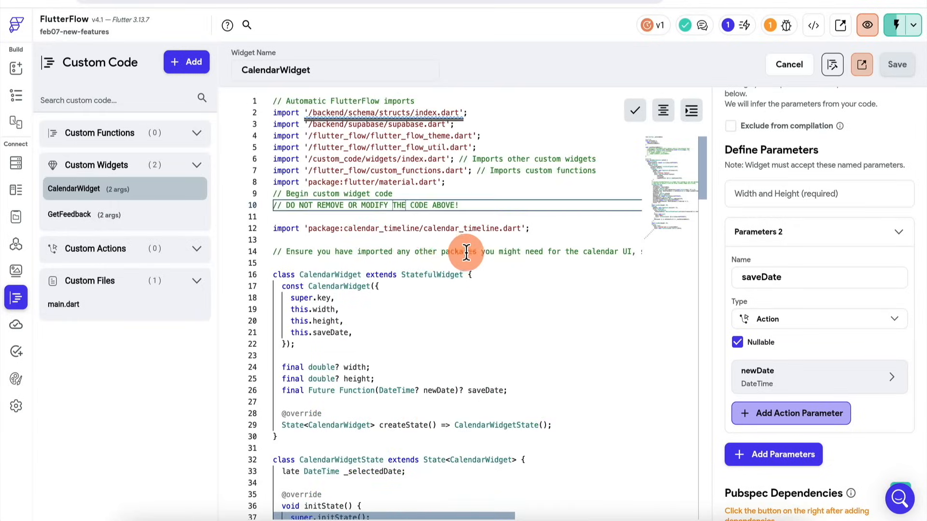
scroll(356, 324, down, 8)
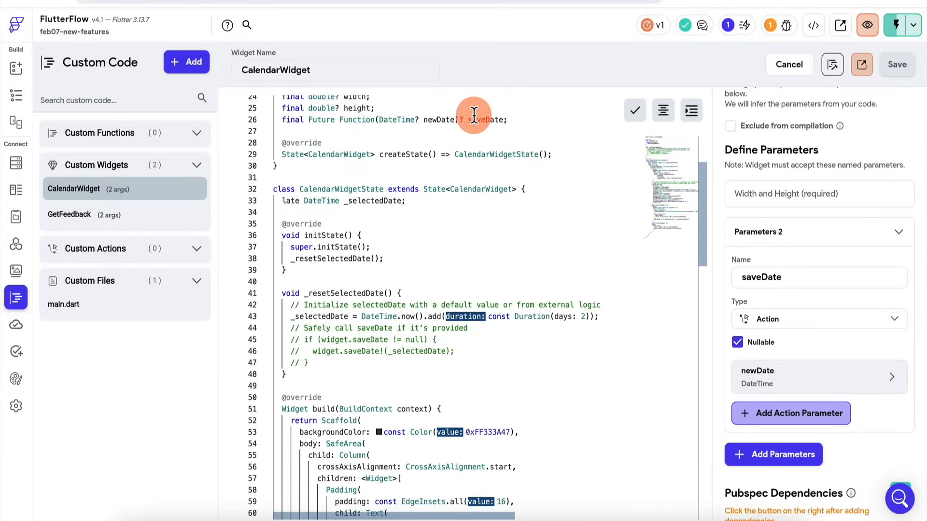
scroll(355, 270, down, 12)
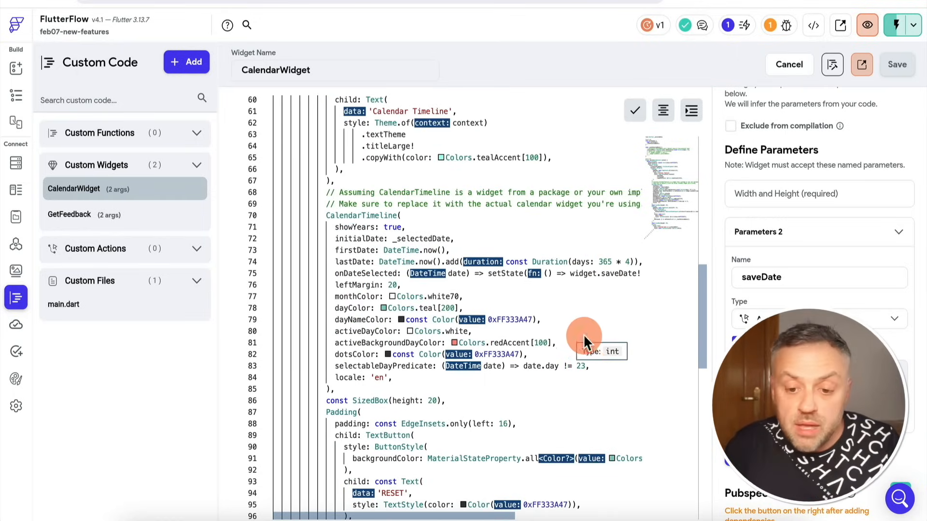
scroll(584, 338, right, 3)
scroll(583, 333, right, 1)
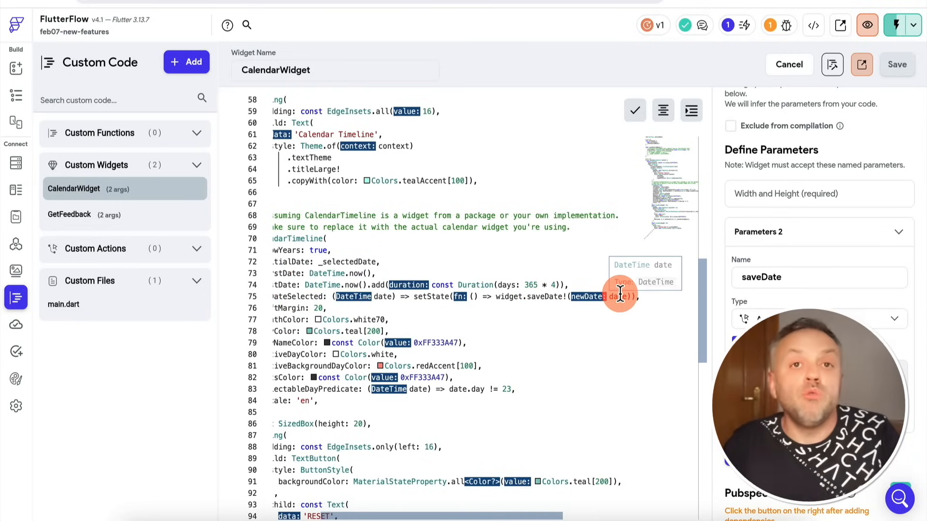
mouse_move(620, 295)
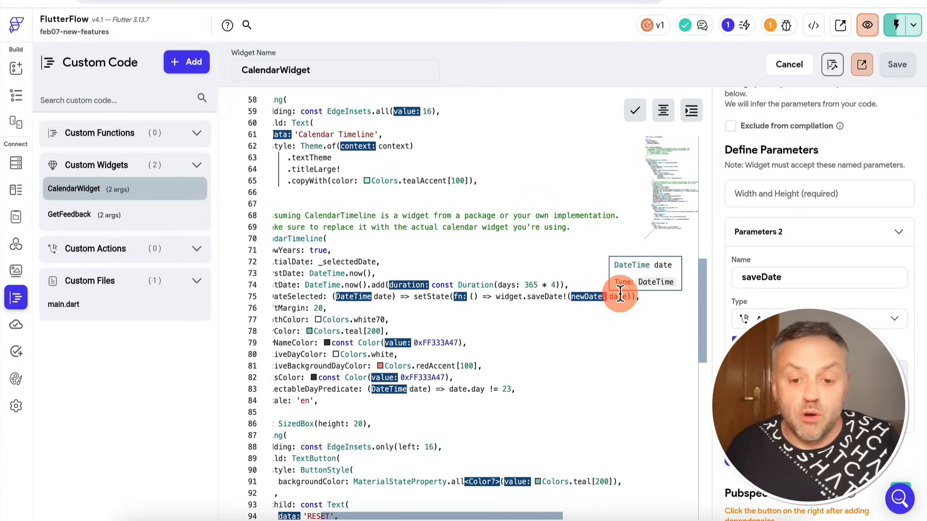
scroll(620, 293, left, 3)
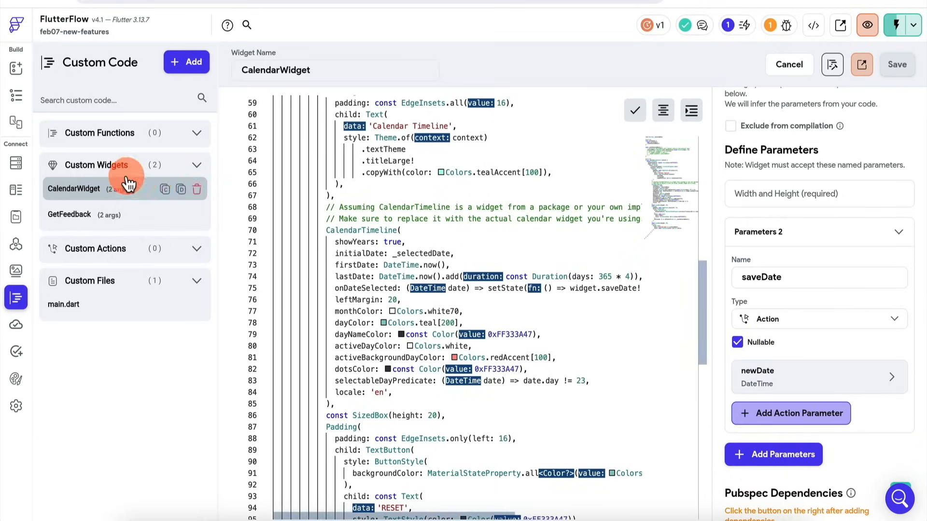
Return to the ex1b page and open the action flow for the CalendarWidget's saveDate callback.
click(14, 97)
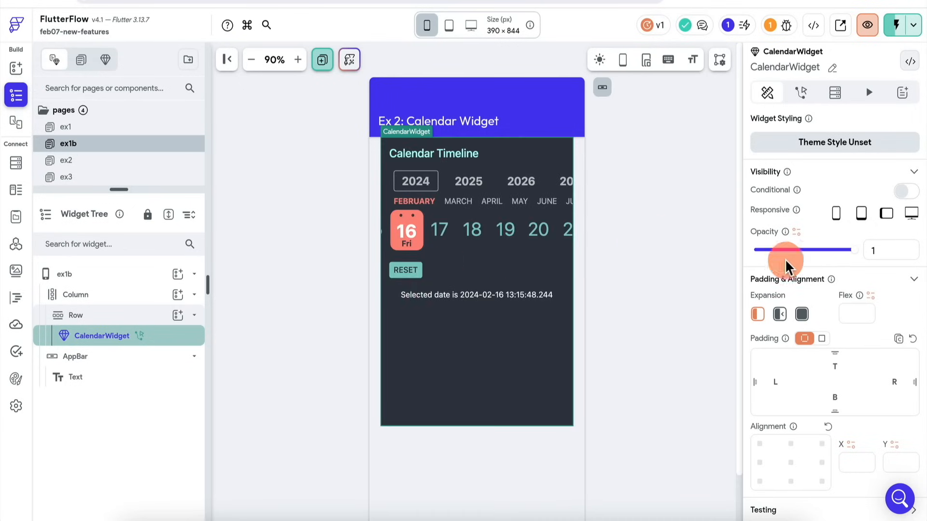
scroll(837, 268, down, 4)
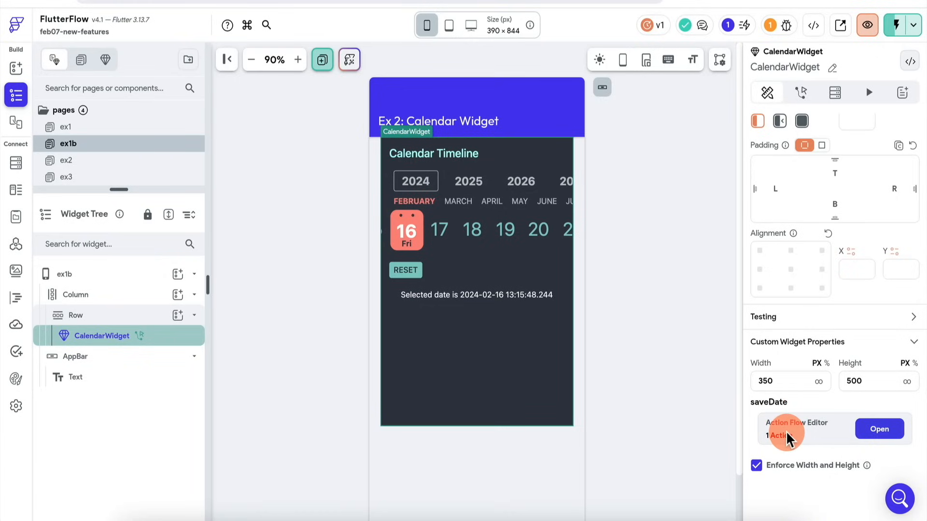
click(883, 432)
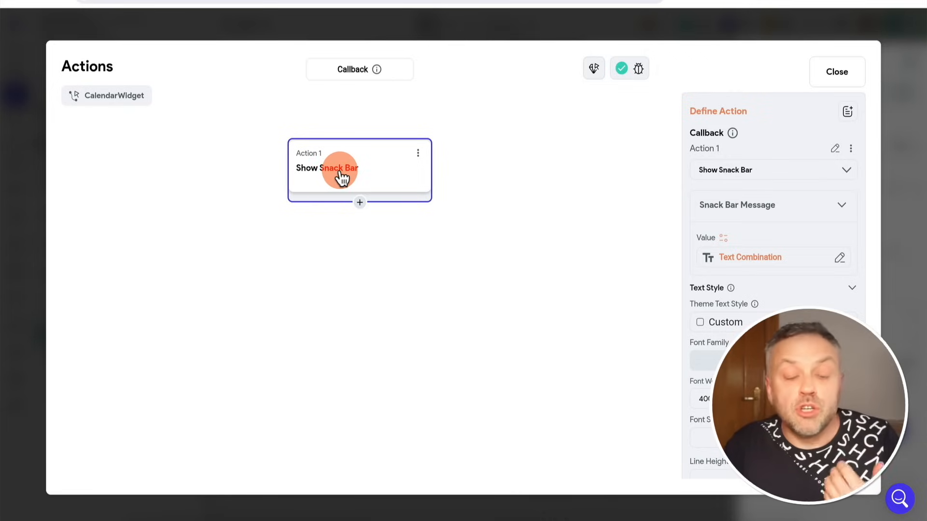
Inspect the snack bar message's combined text and its newDate source under Callback Parameters, and close the action flow without changes.
click(776, 256)
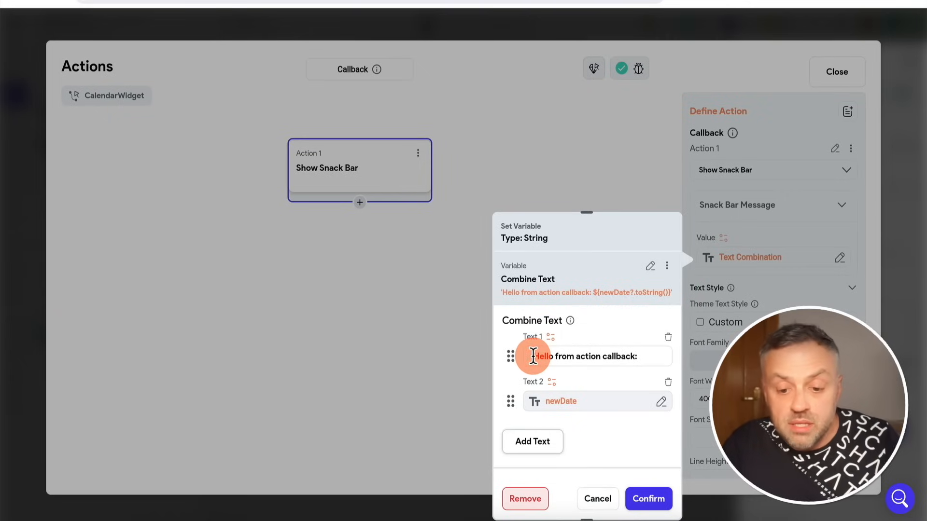
click(595, 401)
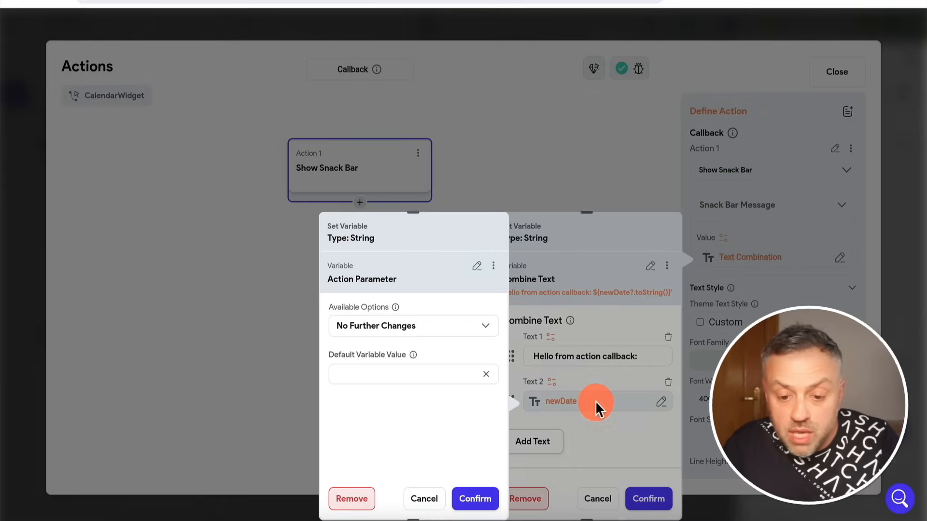
click(478, 266)
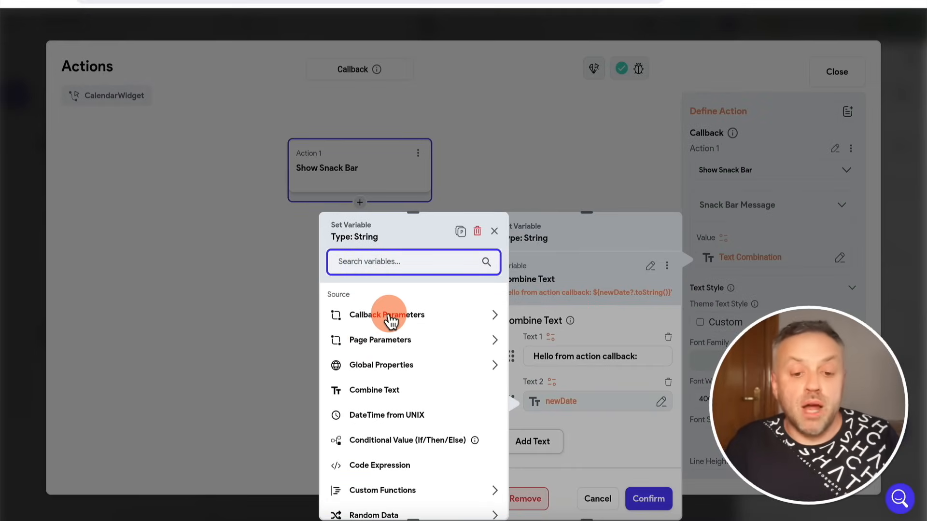
click(390, 316)
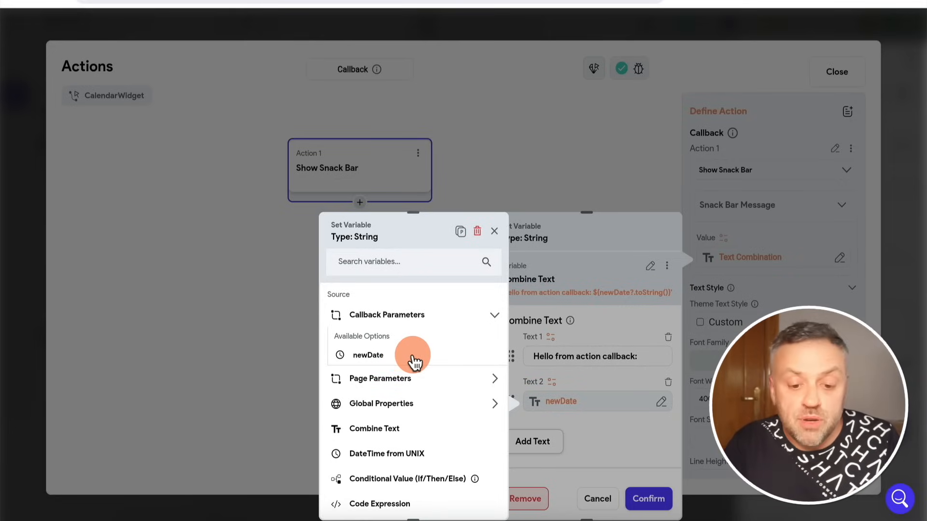
click(593, 235)
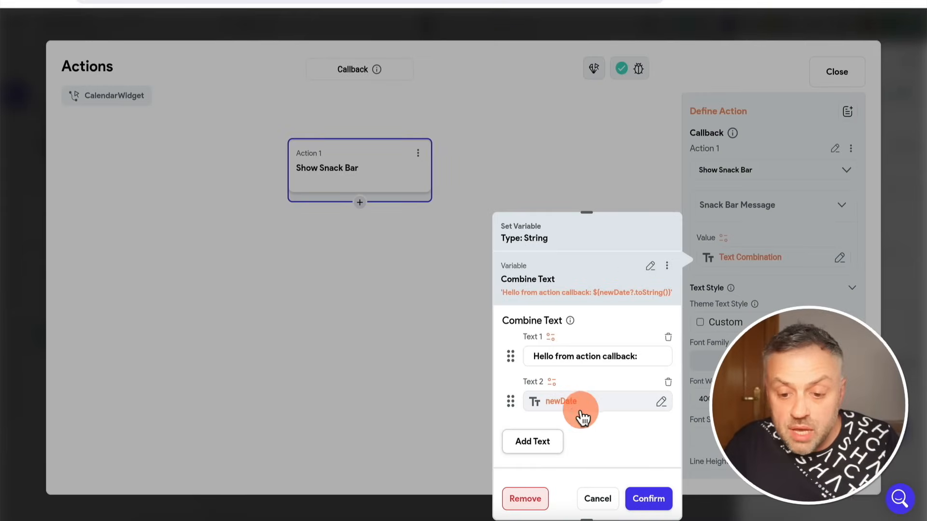
click(411, 222)
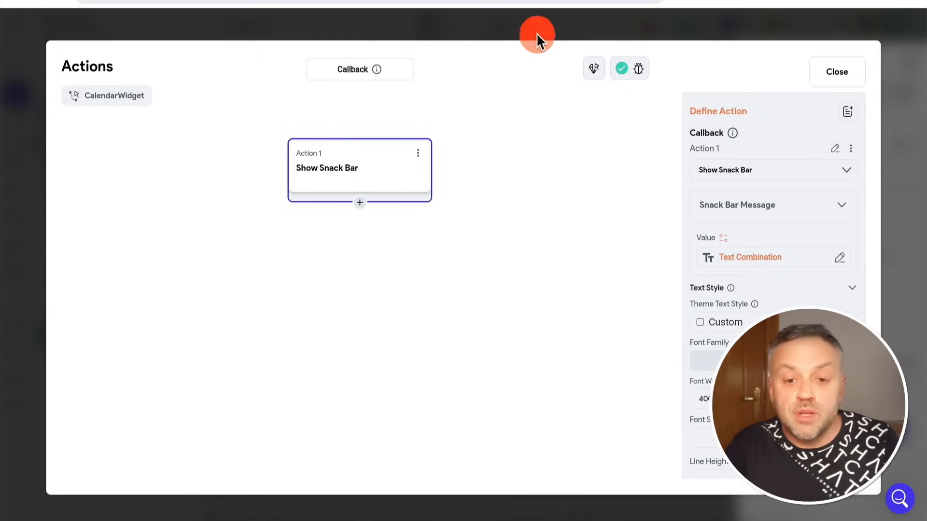
click(550, 23)
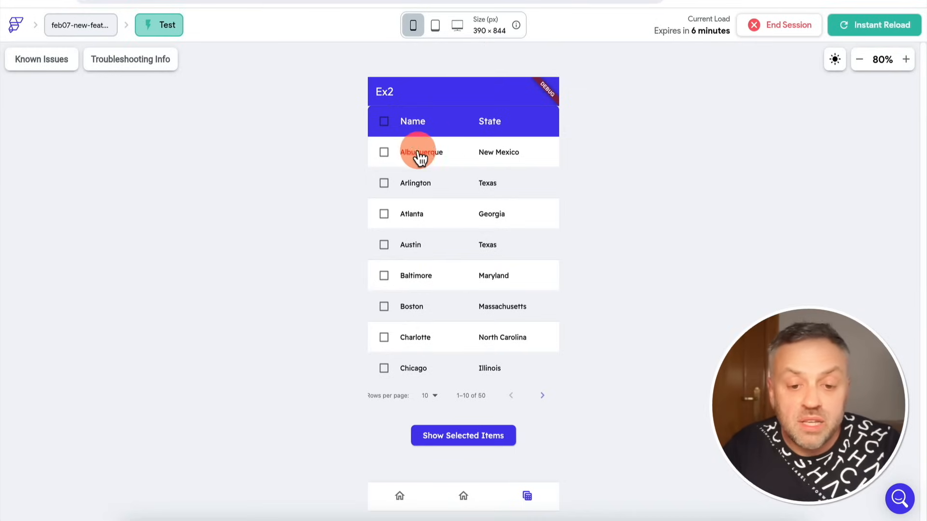
Switch to the test session and sort the Ex2 table by Name in descending order.
click(418, 125)
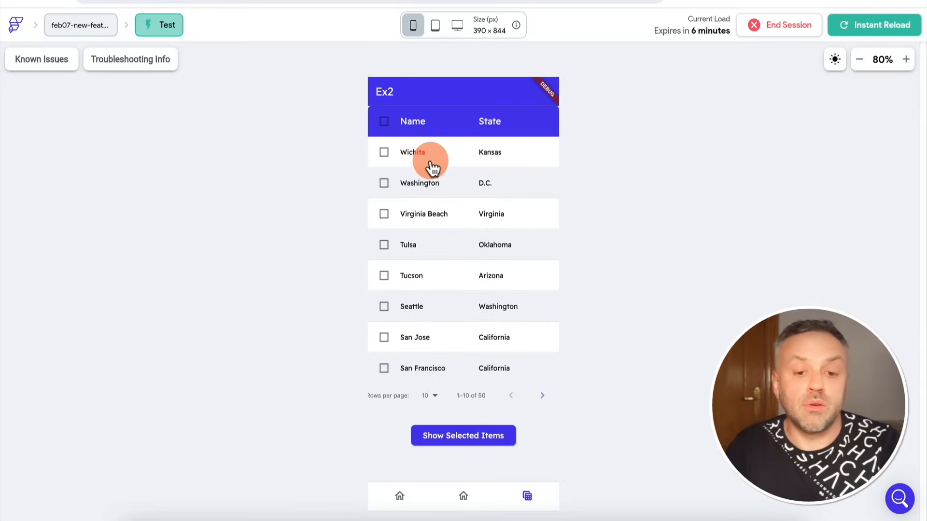
Sort the Ex2 table by Name in ascending order, by State in descending order, and finally by State in ascending order.
click(421, 132)
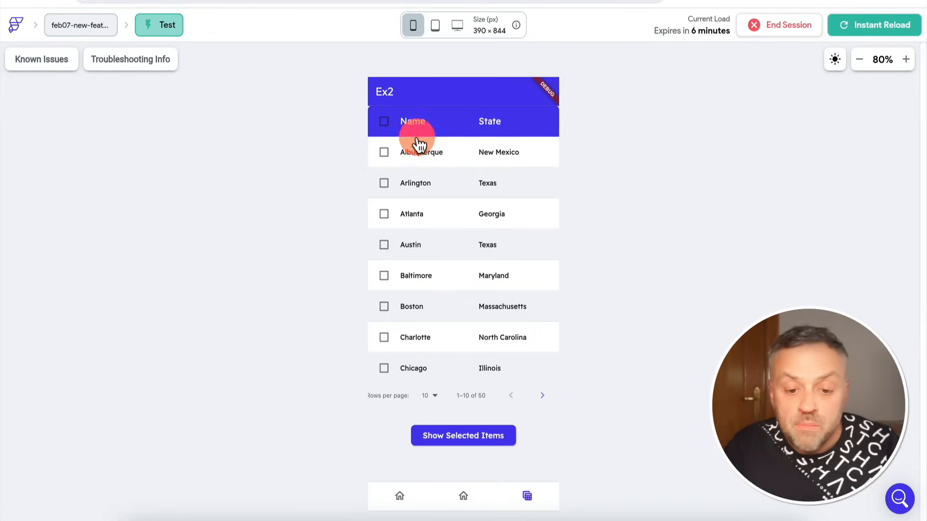
click(489, 125)
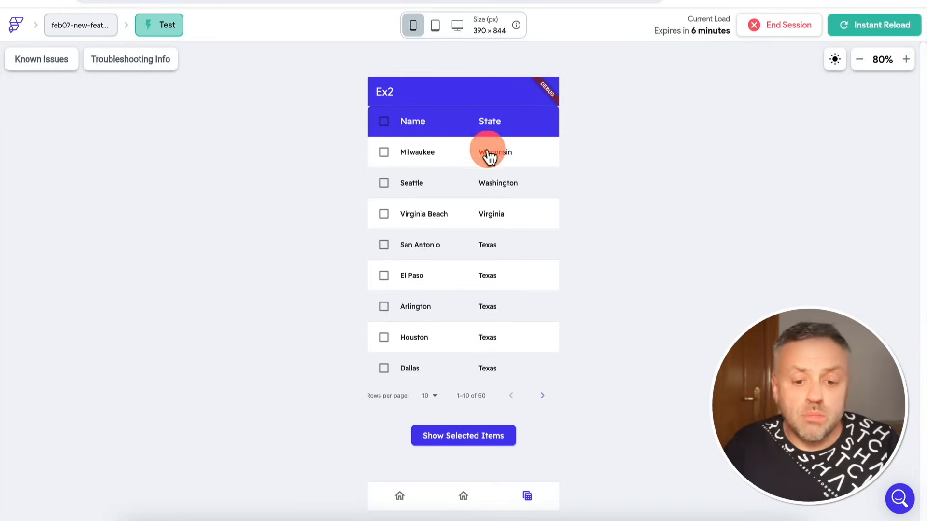
click(492, 124)
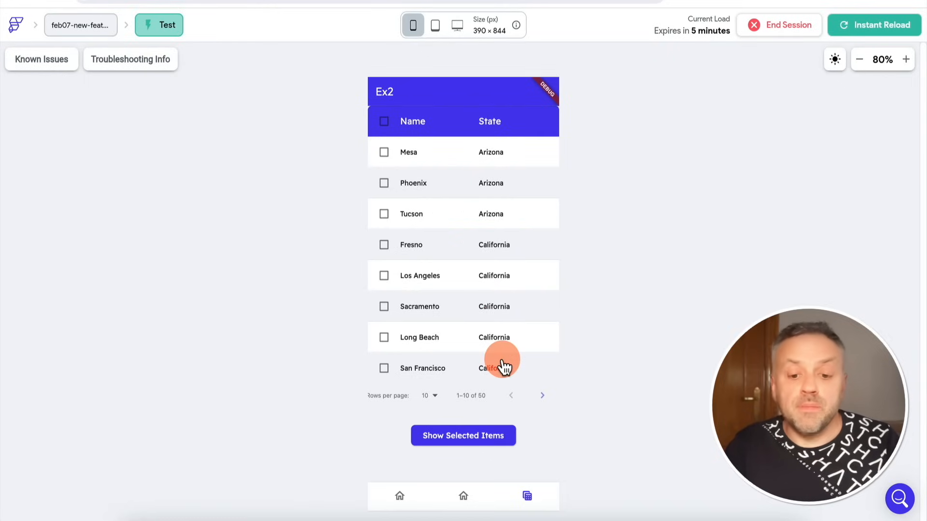
Check the Mesa, Phoenix, Tucson and Fresno rows and show the selected items.
click(384, 154)
click(383, 185)
click(383, 217)
click(384, 247)
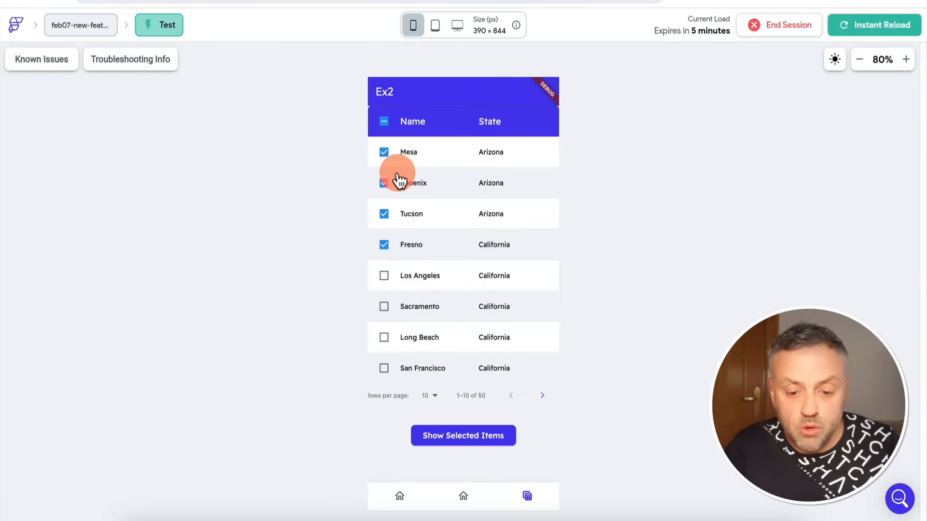
click(466, 440)
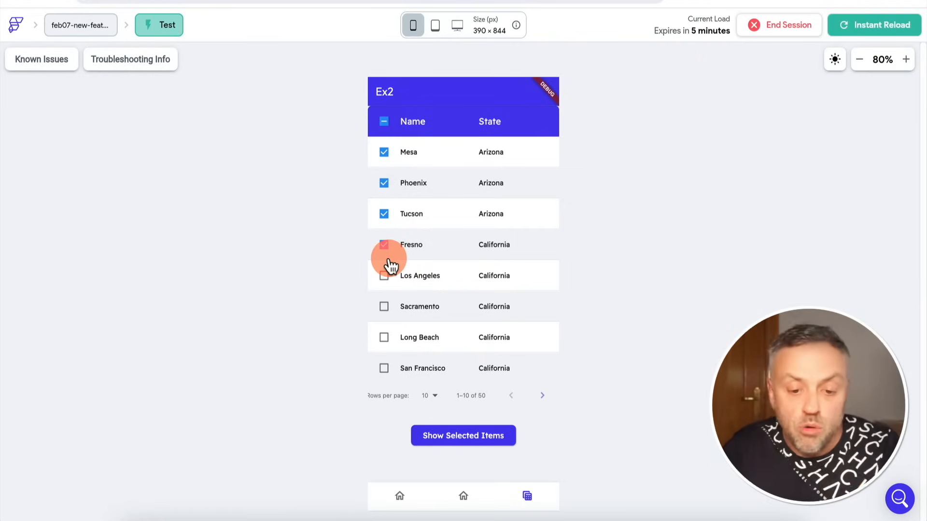
Add the Los Angeles and Sacramento rows to the selection and show the selected items again.
click(384, 275)
click(383, 306)
click(445, 436)
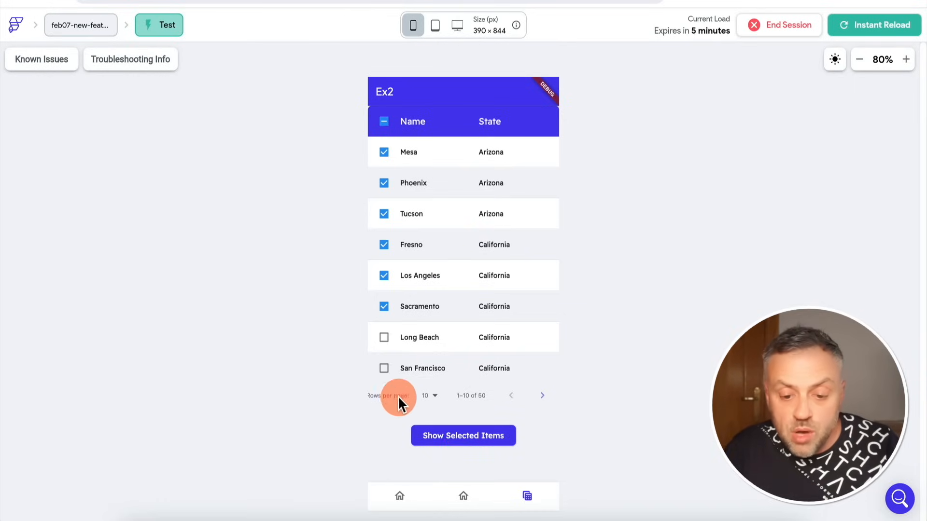
Set the table to 5 rows per page, page forward through the cities, and return to the first page.
click(436, 400)
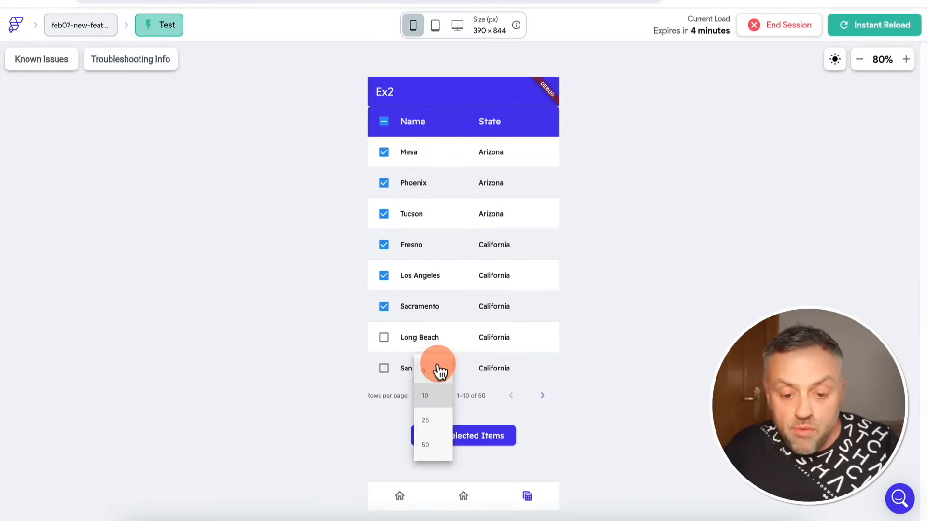
click(438, 369)
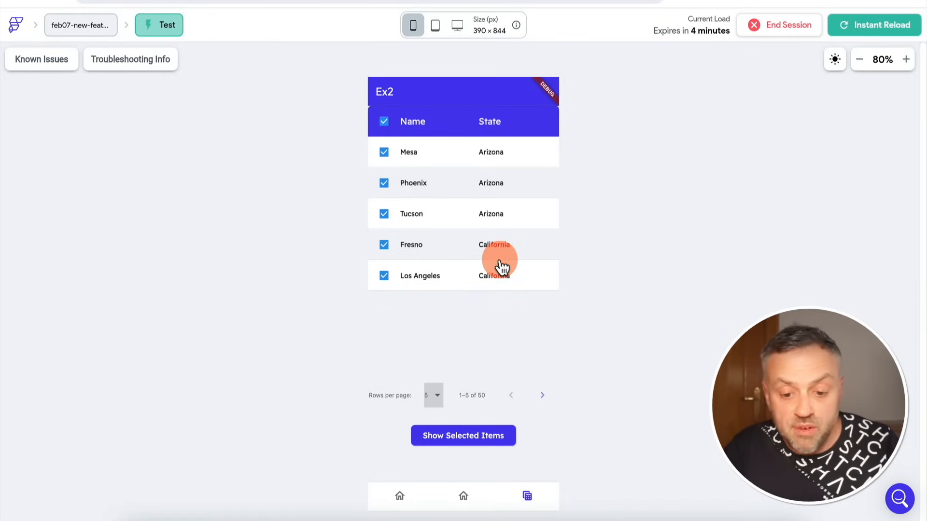
click(546, 395)
click(547, 397)
click(547, 400)
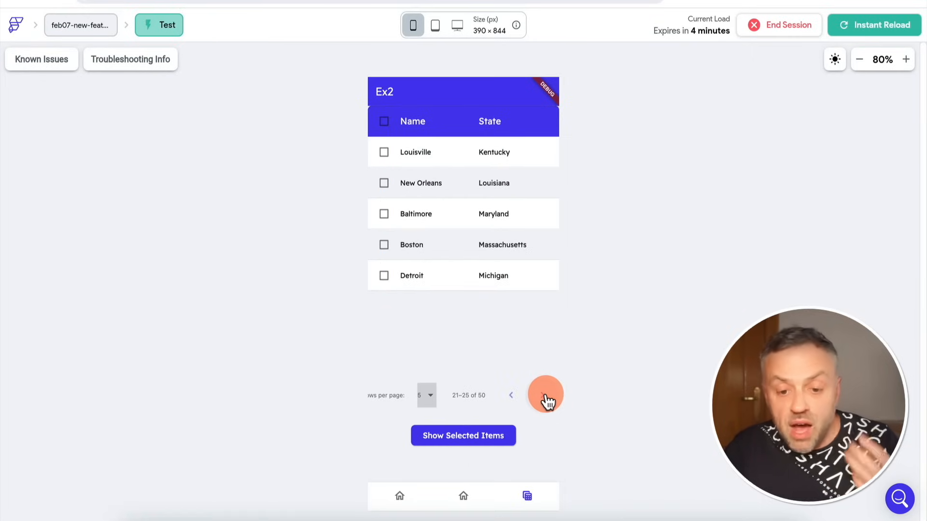
click(546, 395)
click(510, 396)
click(510, 396)
click(510, 396)
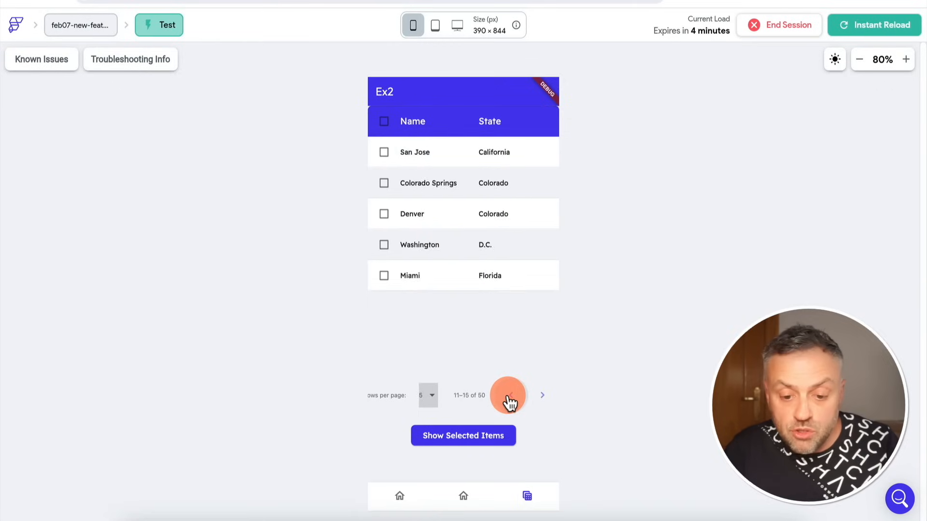
click(508, 395)
click(508, 395)
Set the table to 50 rows per page and look through the full list of cities down to its end.
click(434, 396)
click(437, 473)
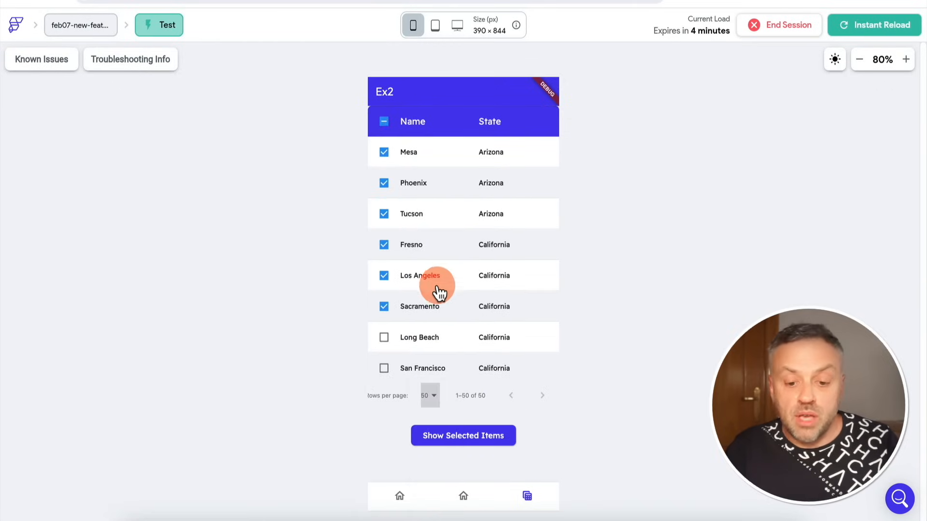
scroll(439, 292, down, 3)
scroll(439, 291, down, 20)
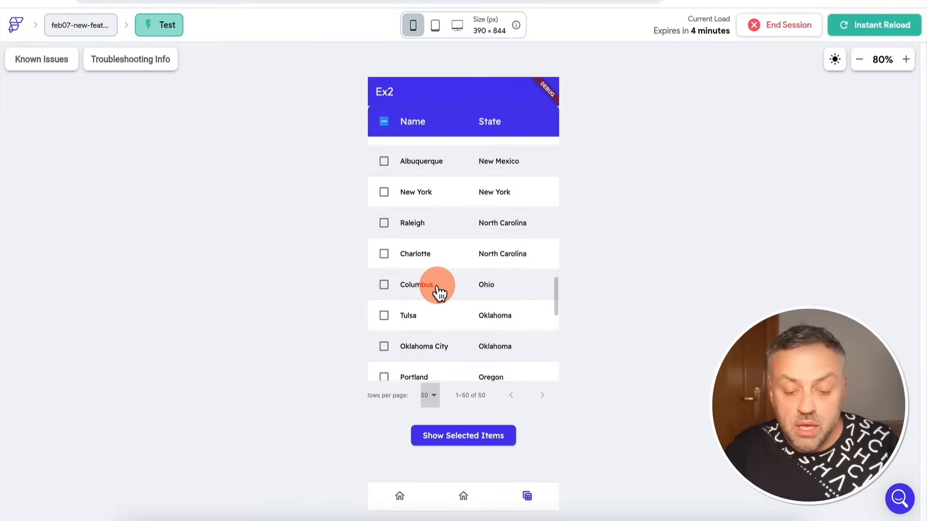
scroll(439, 291, up, 15)
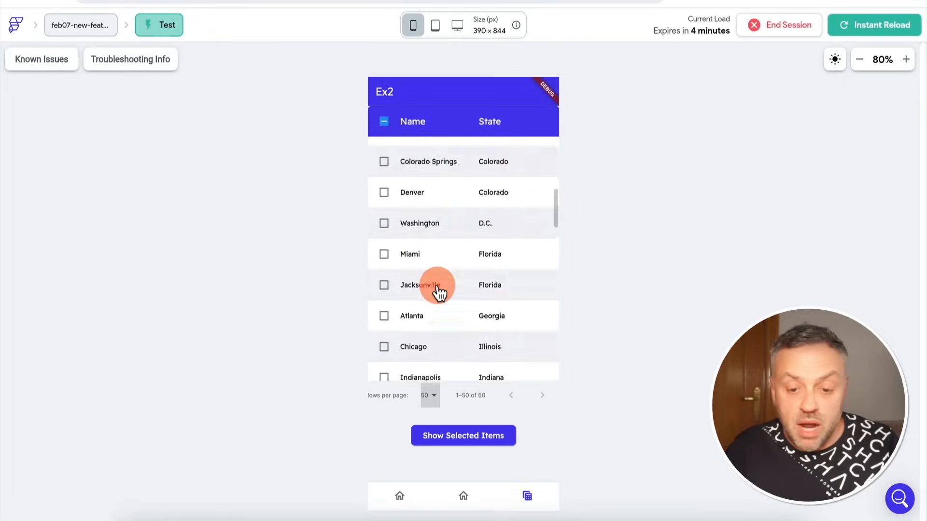
scroll(439, 218, down, 2)
scroll(439, 219, down, 5)
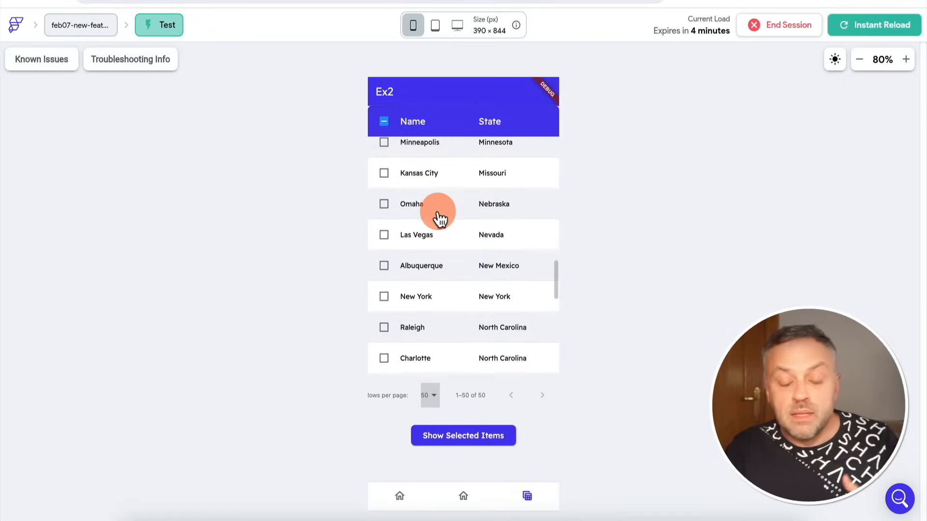
scroll(440, 218, down, 6)
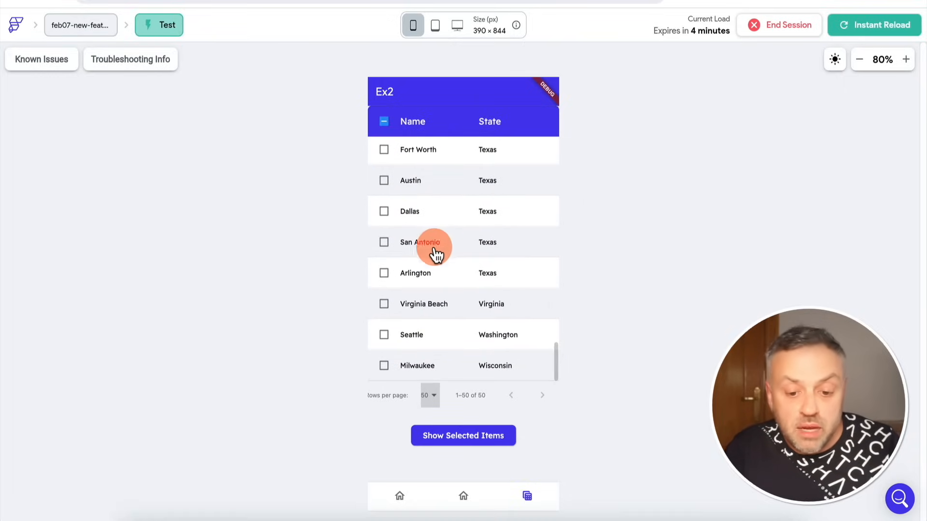
Set the table to 25 rows per page, go to the second page, and return to the first.
click(431, 395)
click(437, 372)
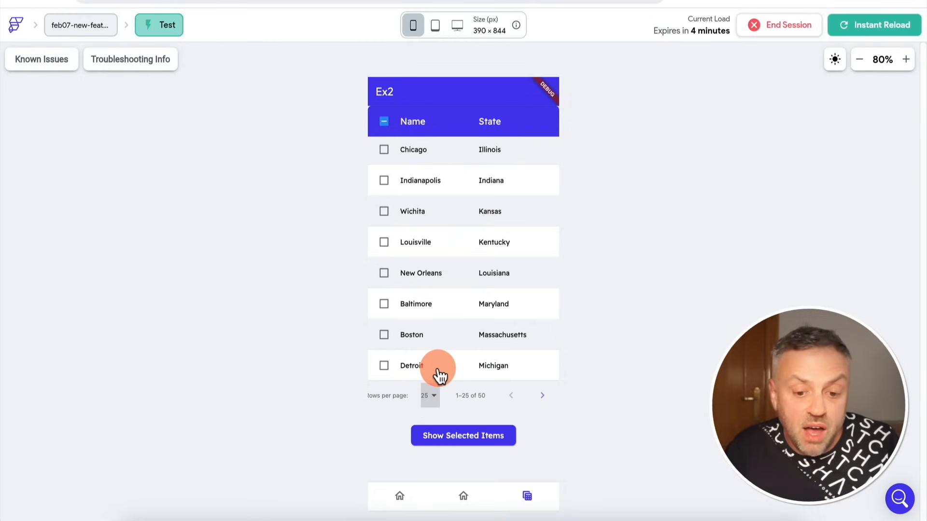
click(542, 395)
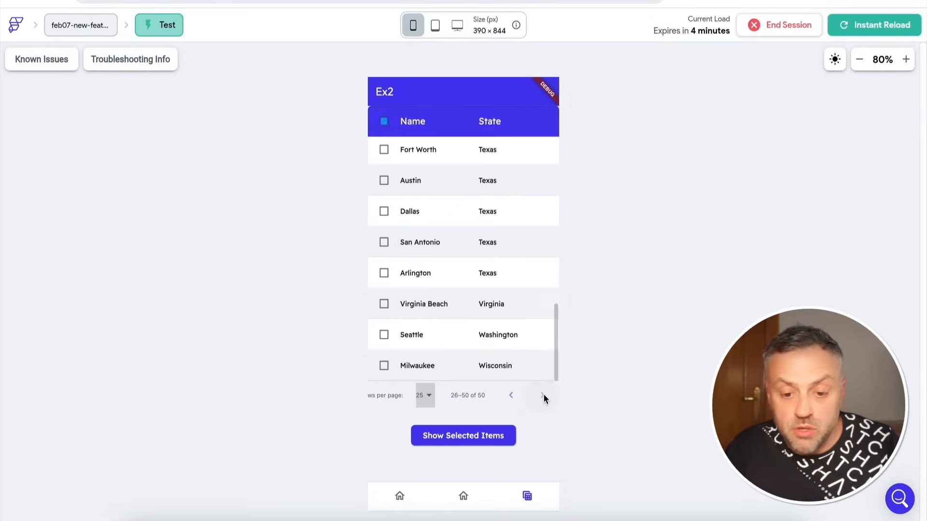
click(509, 396)
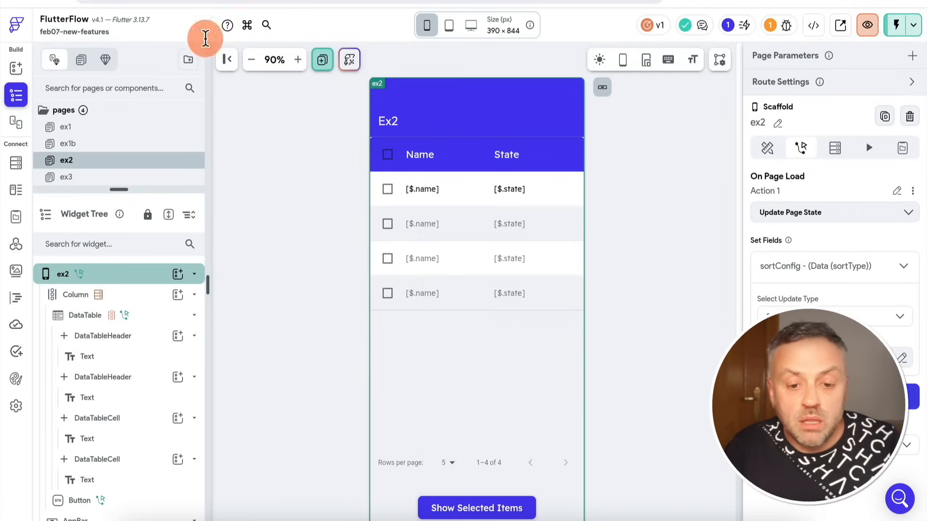
Return to the FlutterFlow project editor, enlarge the pages list, and select the DataTable on the ex2 page.
click(256, 283)
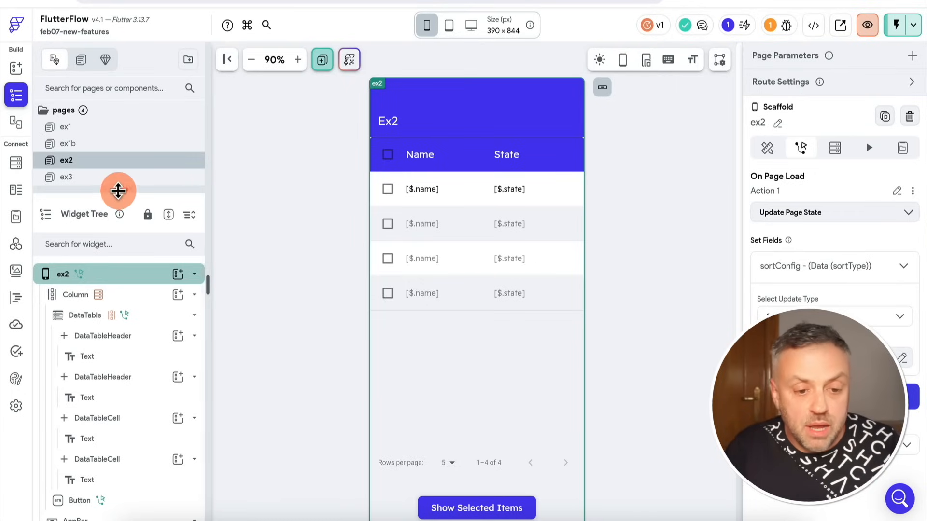
drag(119, 190, 119, 215)
click(80, 166)
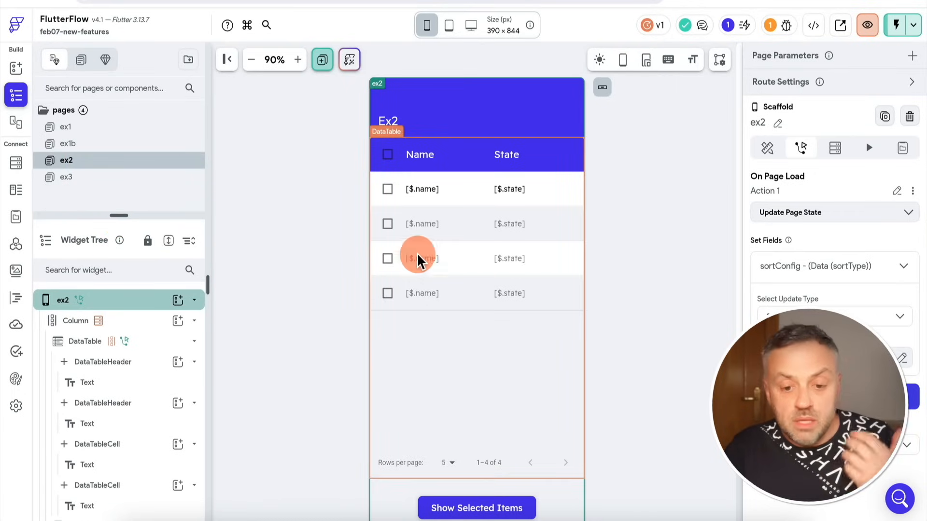
click(457, 326)
scroll(406, 273, down, 1)
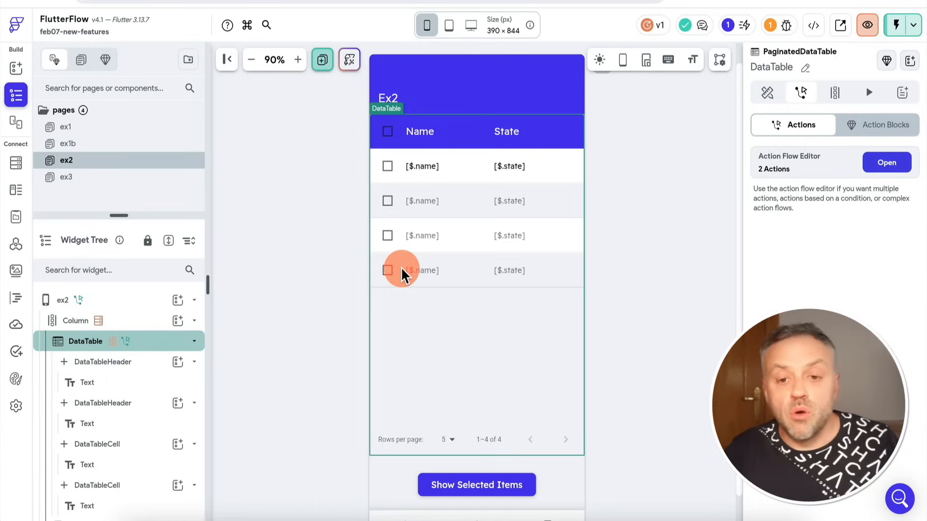
click(383, 133)
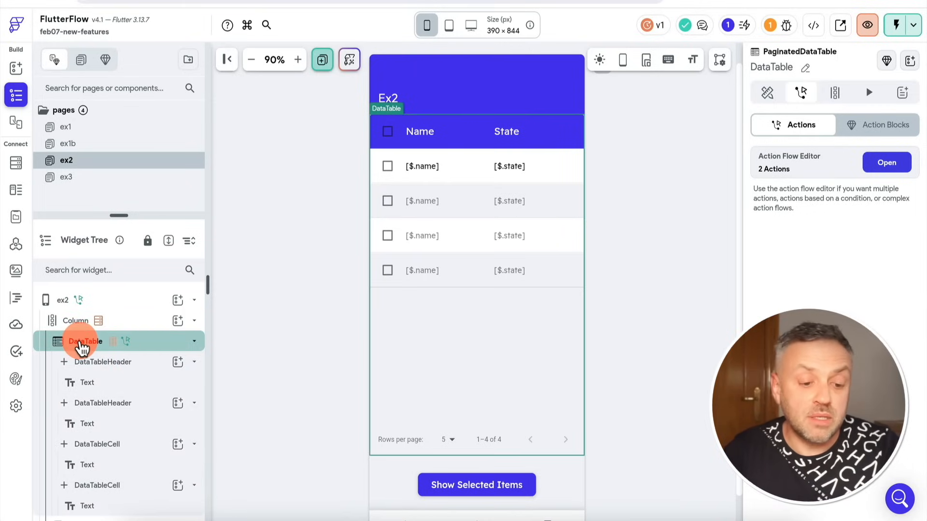
Inspect the Column's GetProjects backend query and its API call definition, and return to the ex2 page.
click(140, 323)
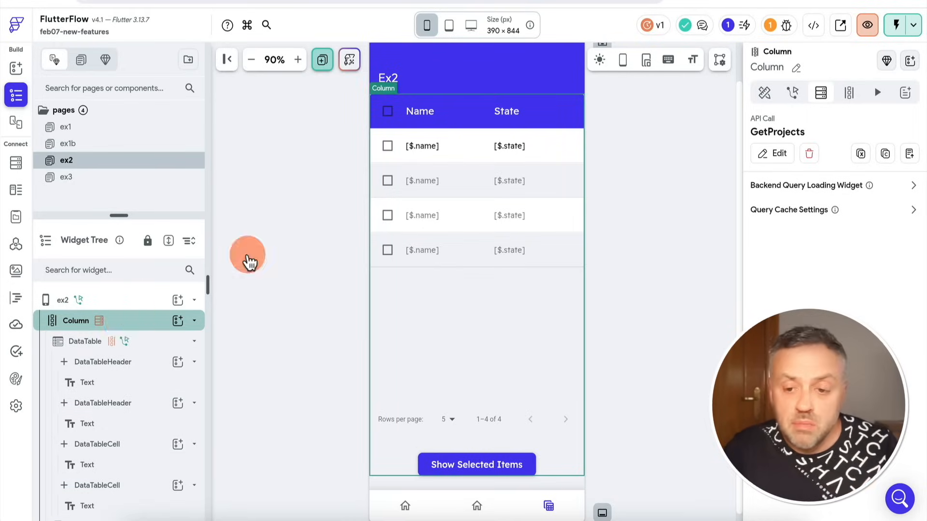
click(780, 154)
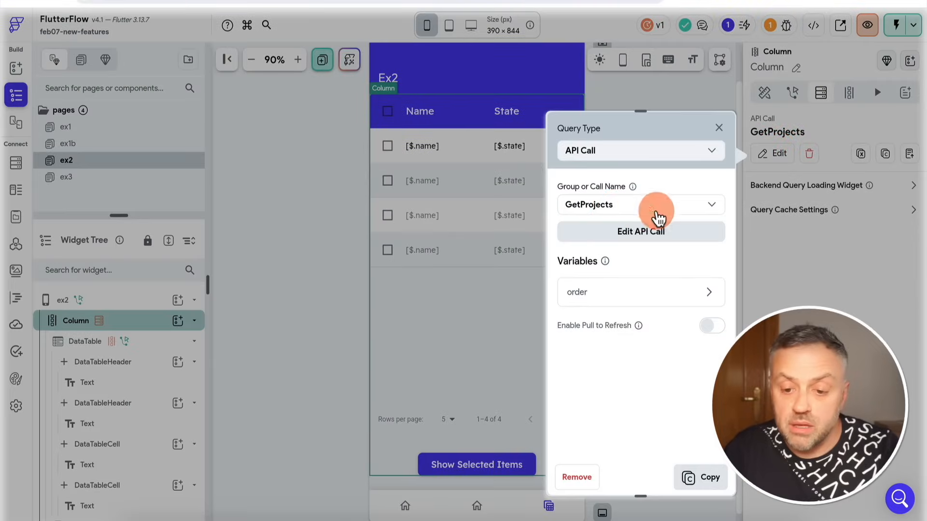
click(643, 239)
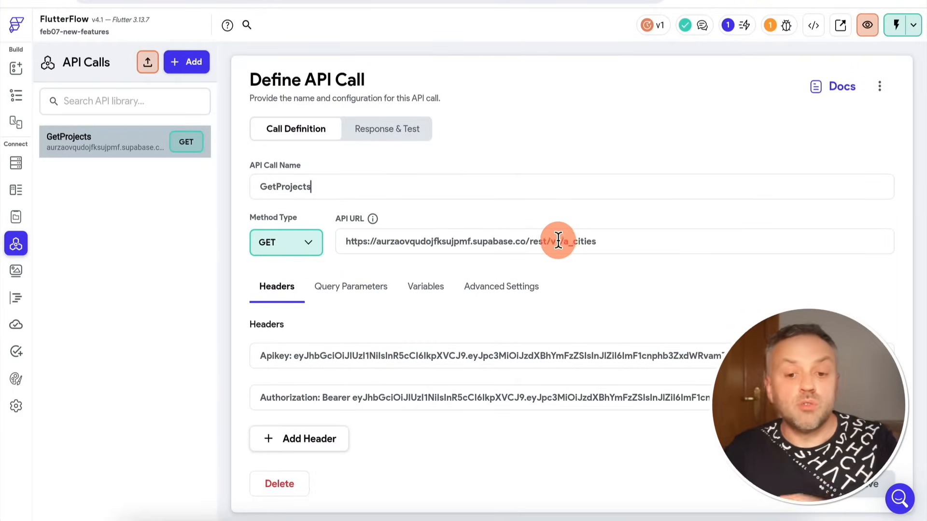
click(19, 95)
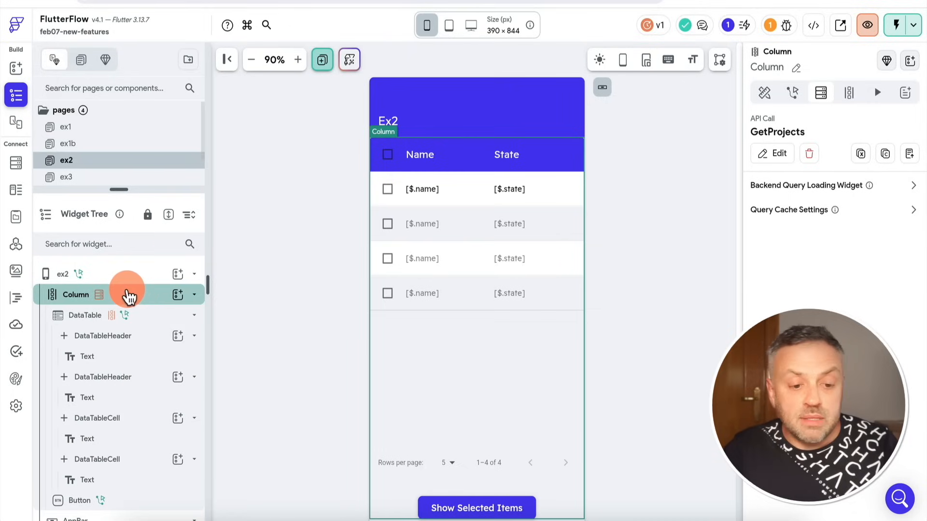
Inspect how the DataTable generates its children from the cityItem variable and its GetProjects response source, leaving the binding unchanged.
click(148, 318)
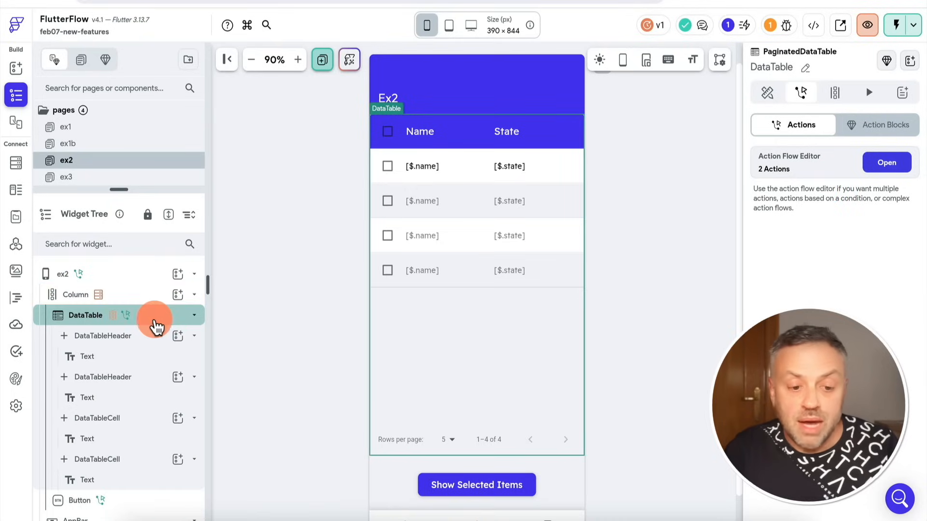
click(834, 94)
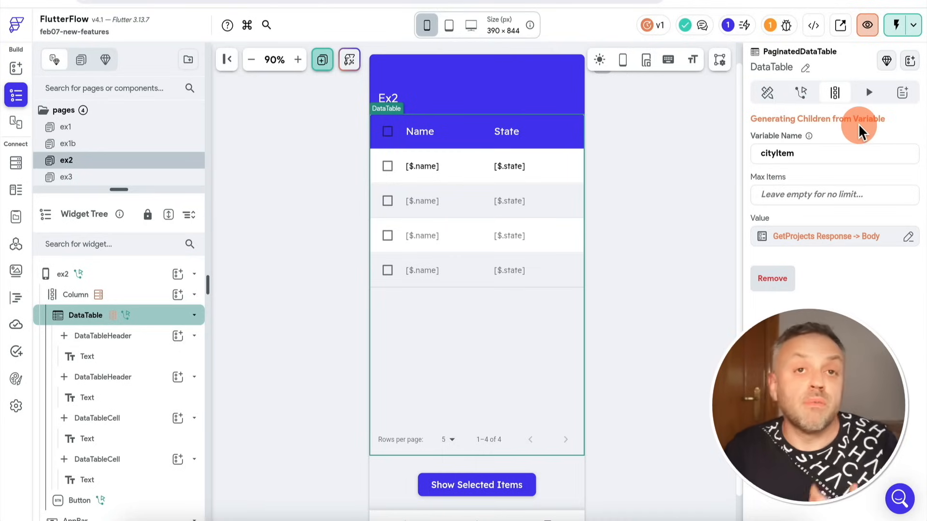
click(834, 243)
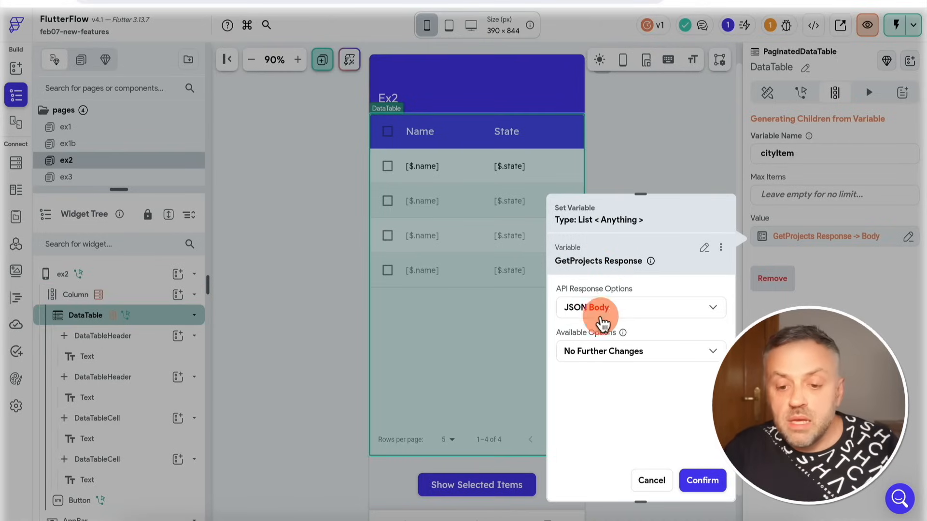
click(706, 158)
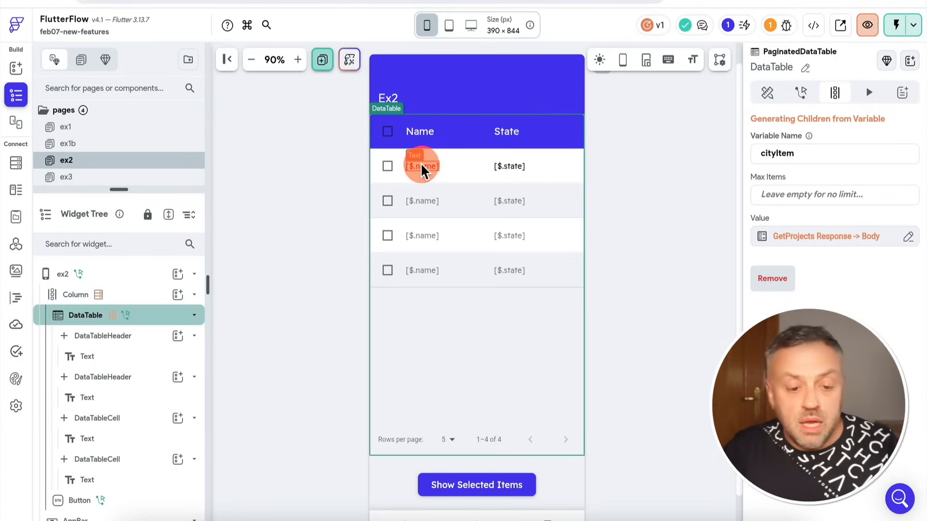
Examine the text value in the first DataTableCell and the text in the first DataTableHeader.
scroll(155, 357, down, 1)
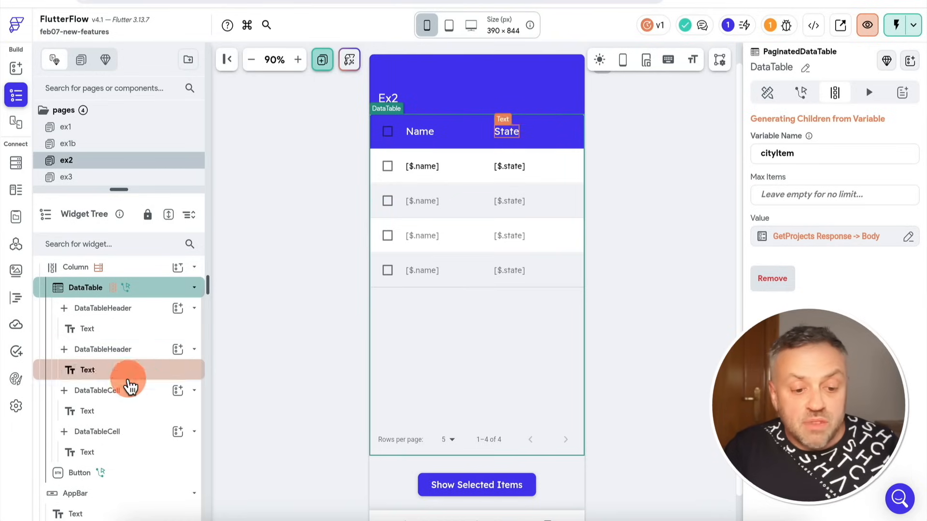
click(126, 413)
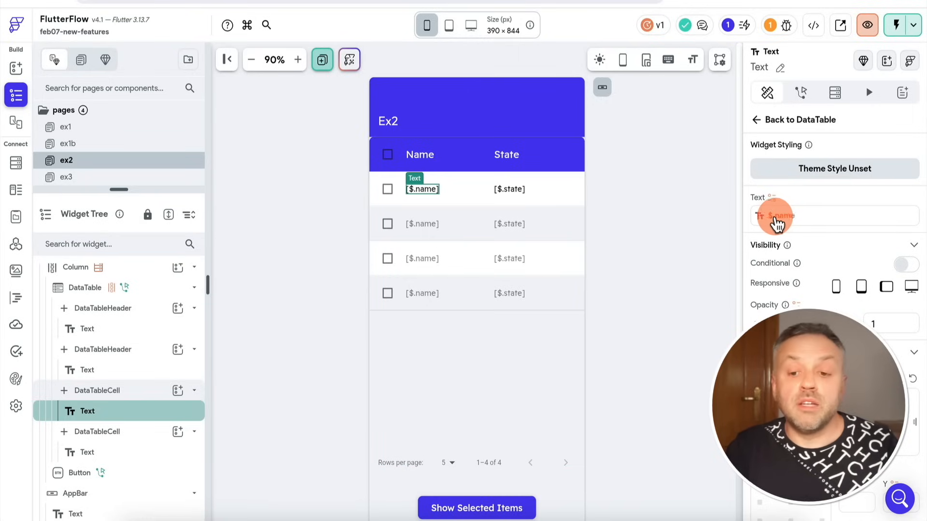
click(139, 333)
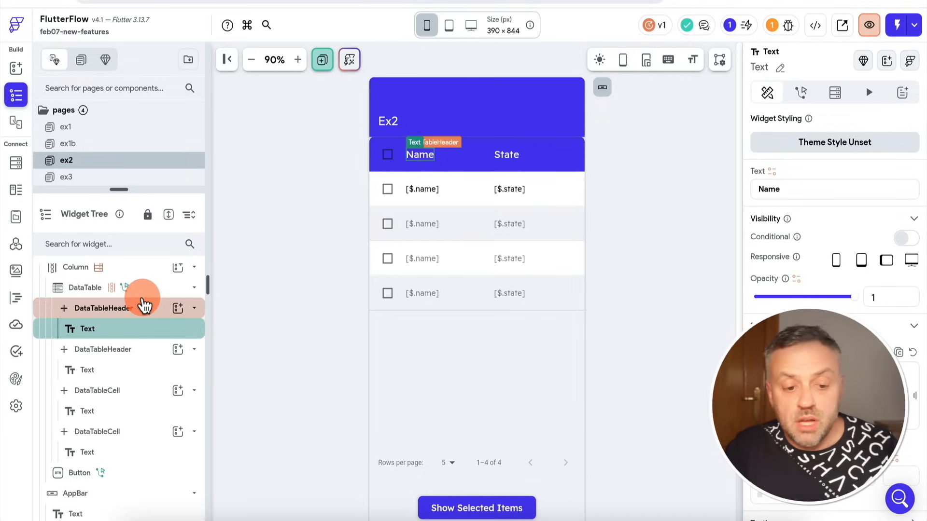
Examine the DataTable's column and row counts and its Paginated and Selectable options.
click(86, 290)
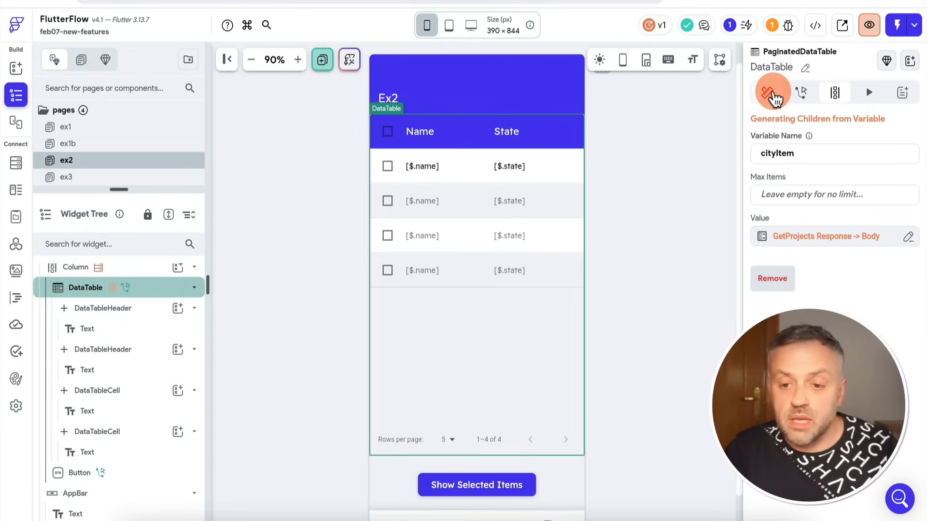
click(771, 97)
scroll(817, 208, down, 10)
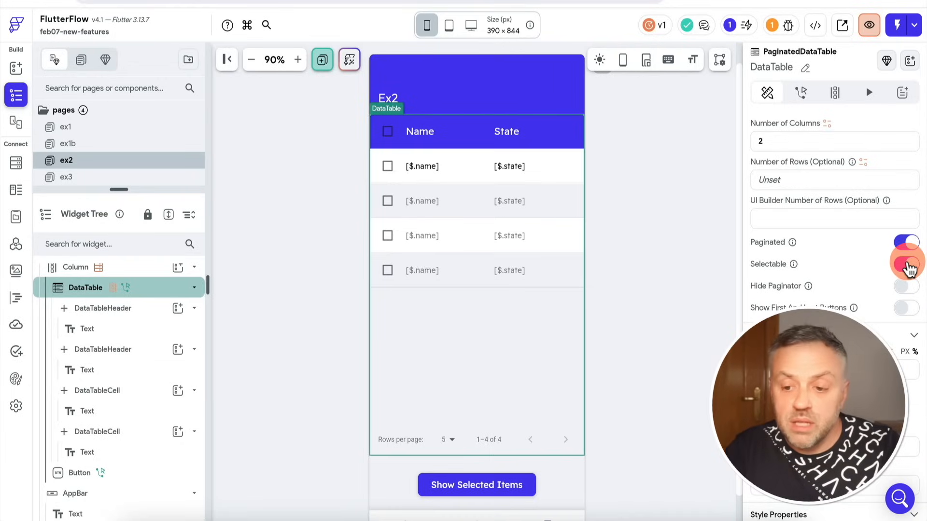
Turn the DataTable's Selectable and Paginated options off and back on to compare the table preview.
click(907, 264)
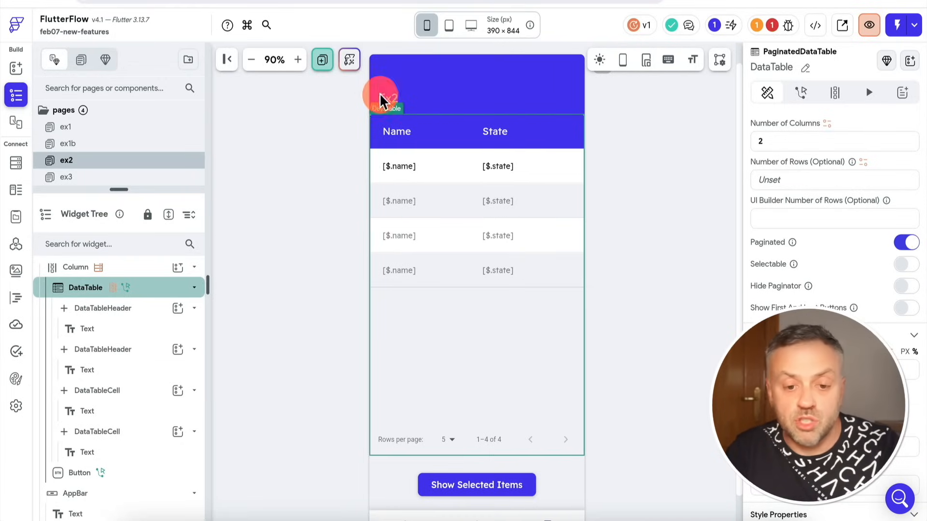
click(915, 270)
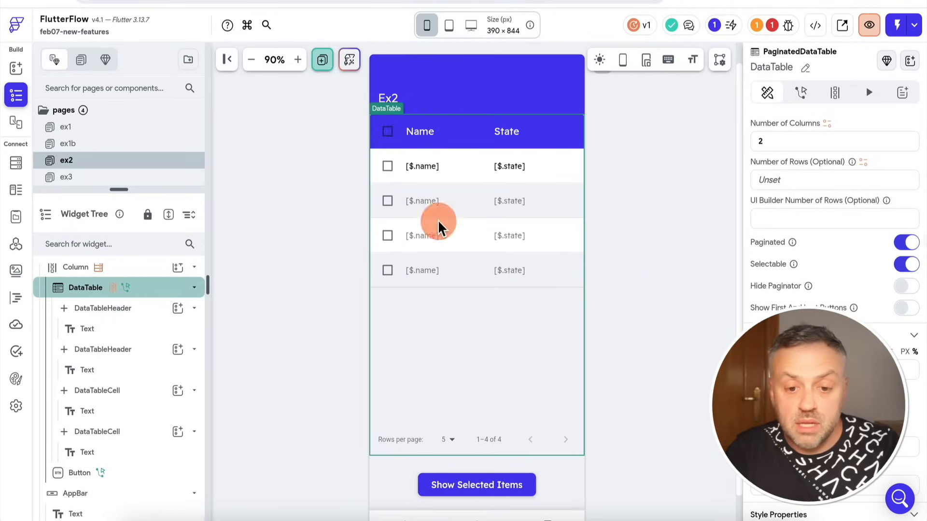
click(906, 244)
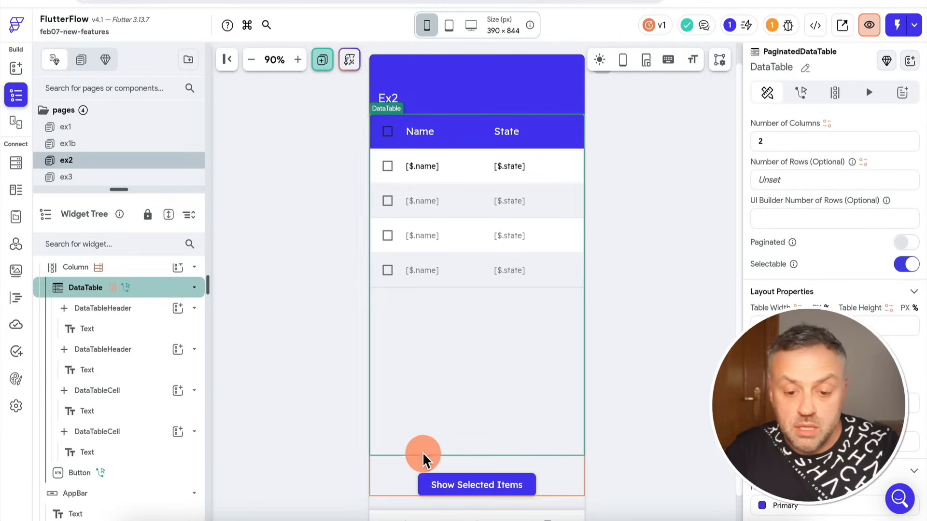
click(906, 242)
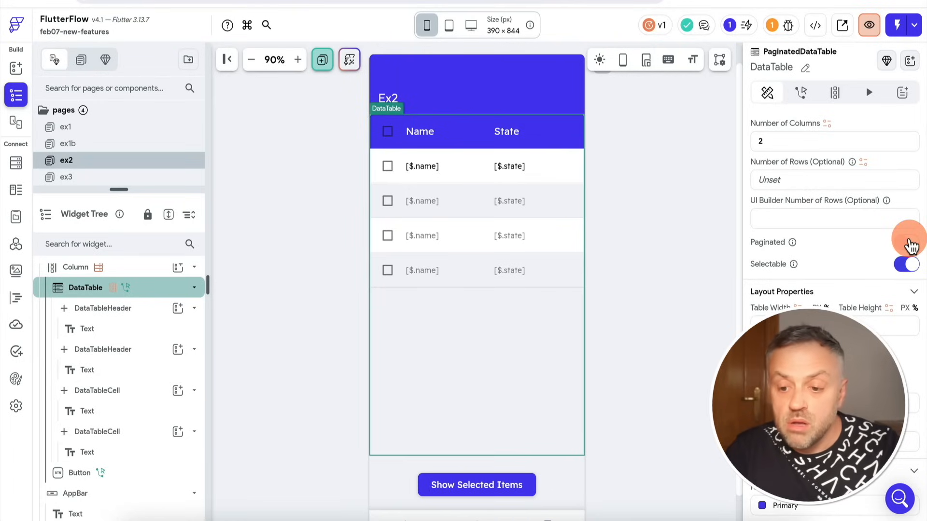
Examine the Sortable setting of the Name and State DataTableHeaders and read its note on handling sorting.
scroll(807, 271, up, 8)
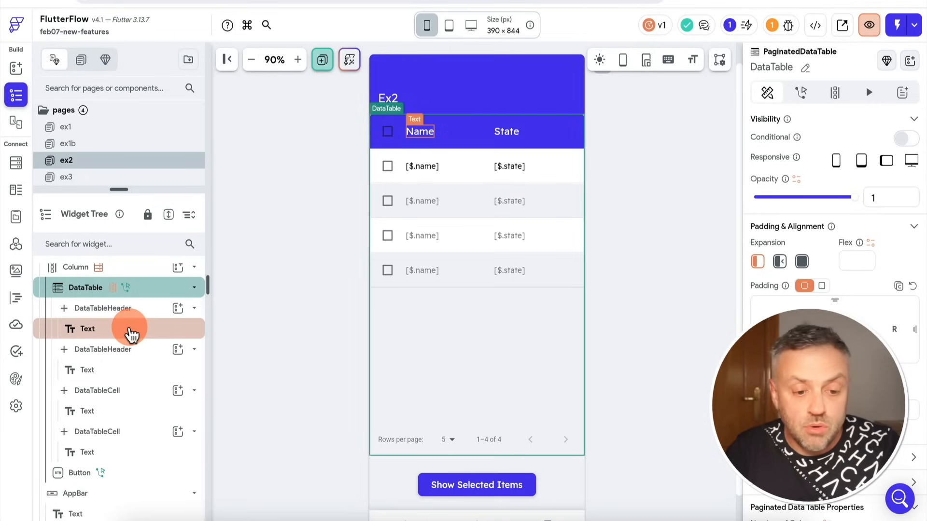
click(118, 316)
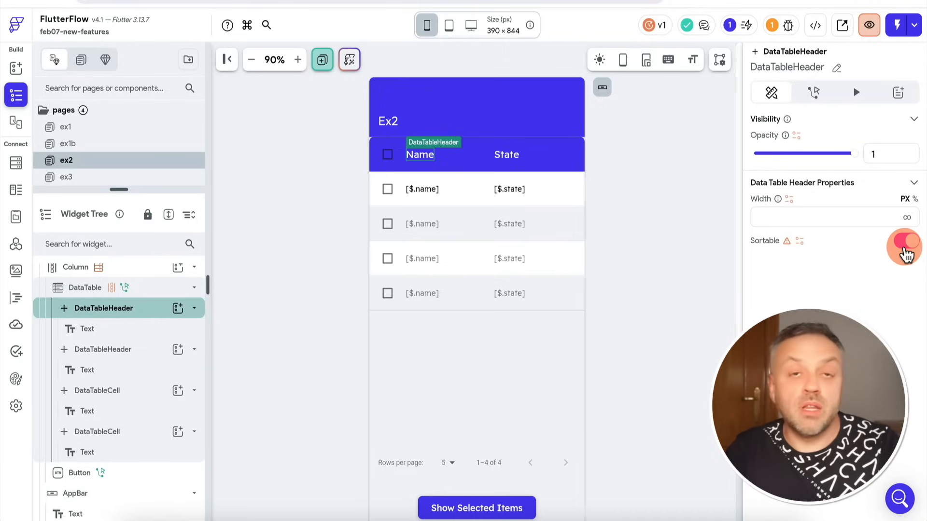
click(422, 159)
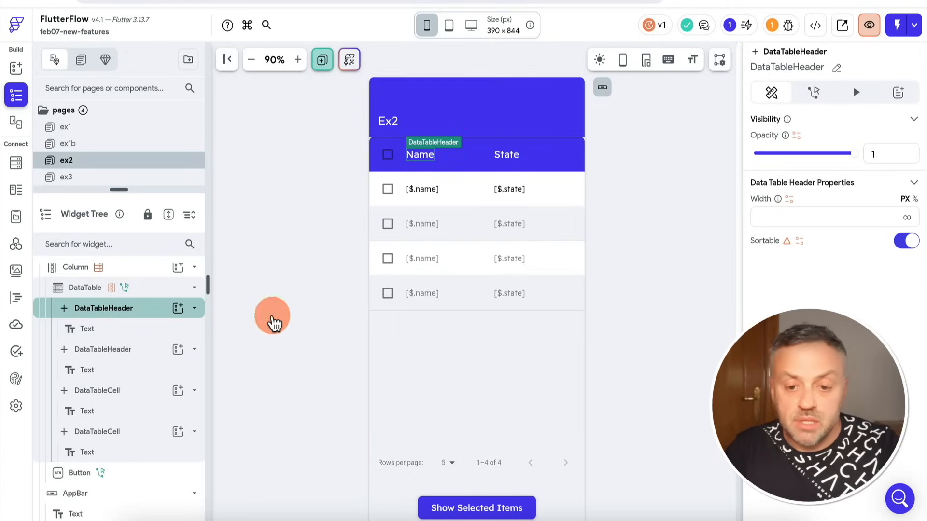
click(127, 355)
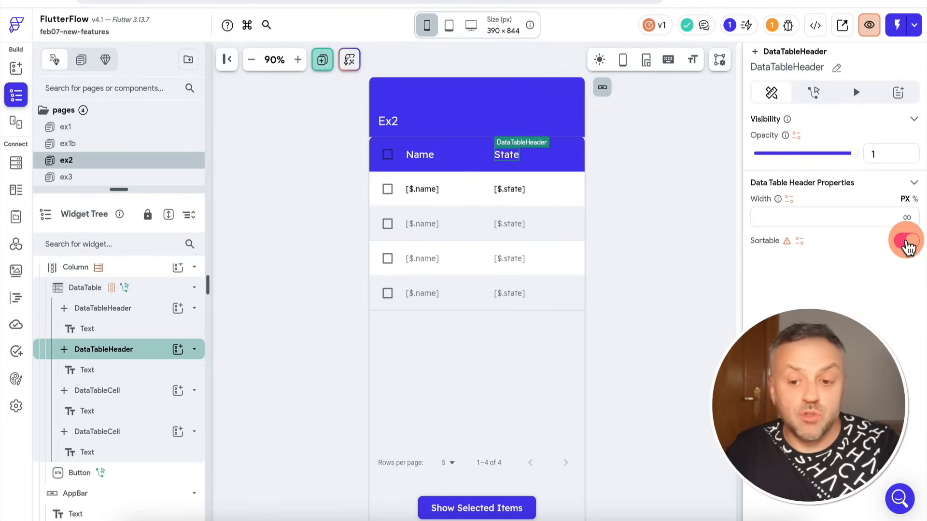
click(907, 242)
mouse_move(789, 244)
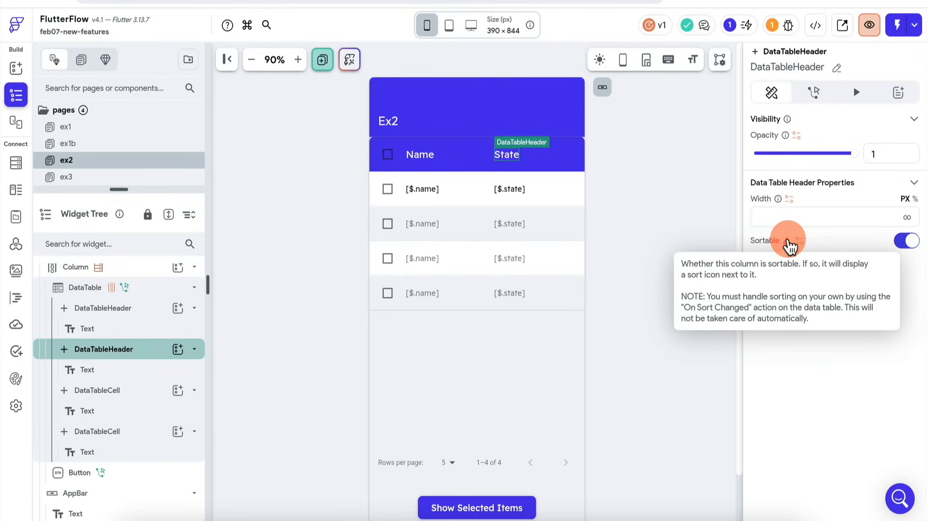
Examine the sort column index condition in the DataTable's On Sort Changed action flow.
click(156, 293)
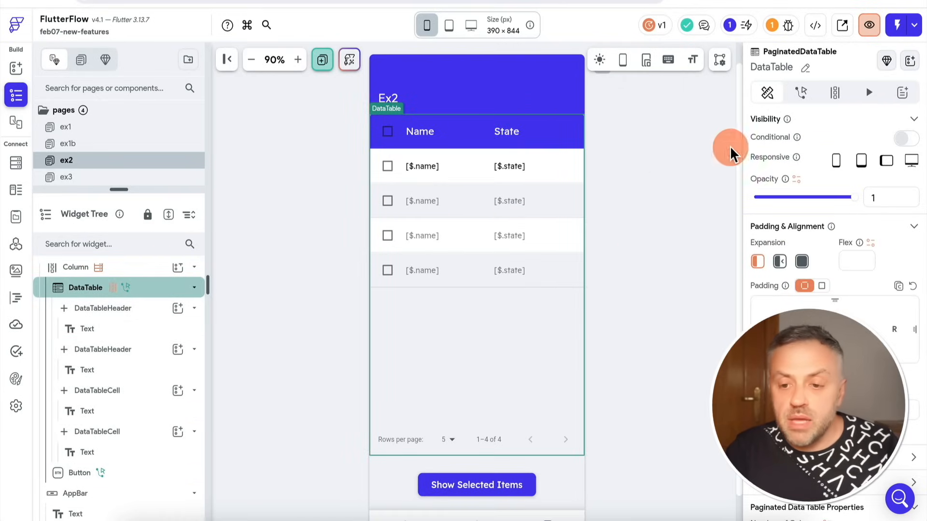
click(801, 93)
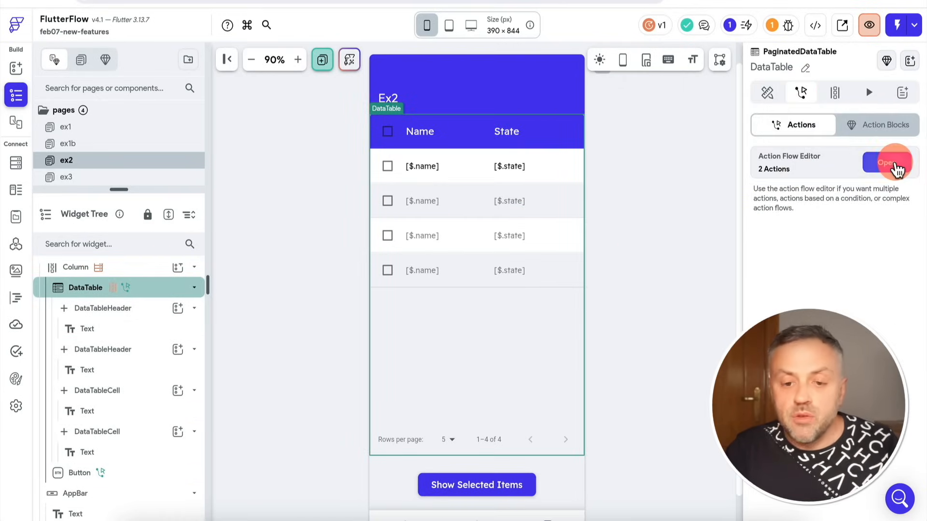
click(897, 168)
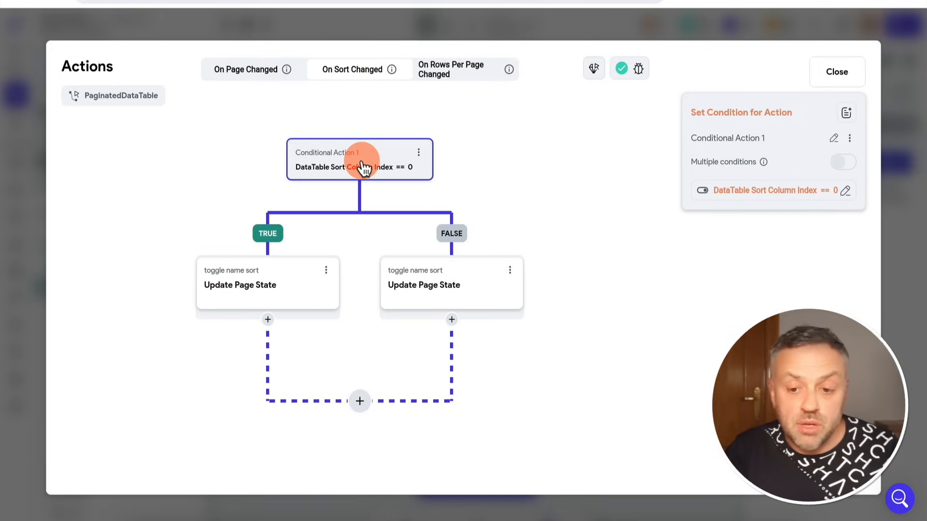
click(754, 195)
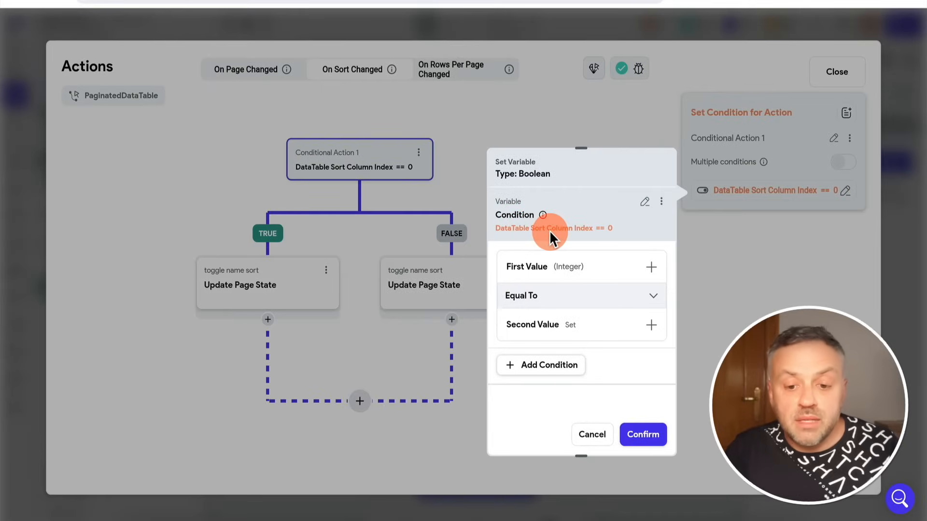
click(600, 100)
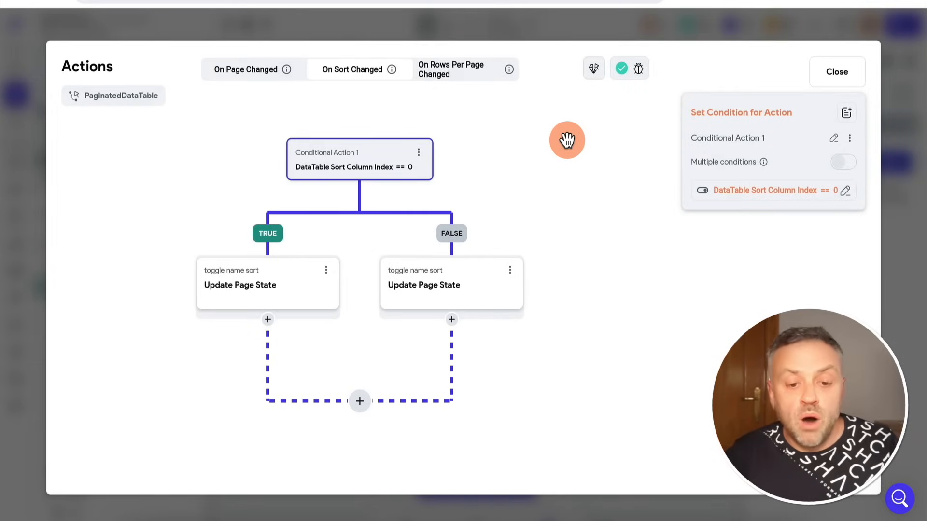
Compare the Update Page State actions on the TRUE and FALSE branches, and close the action flow editor.
click(261, 291)
click(433, 288)
click(264, 287)
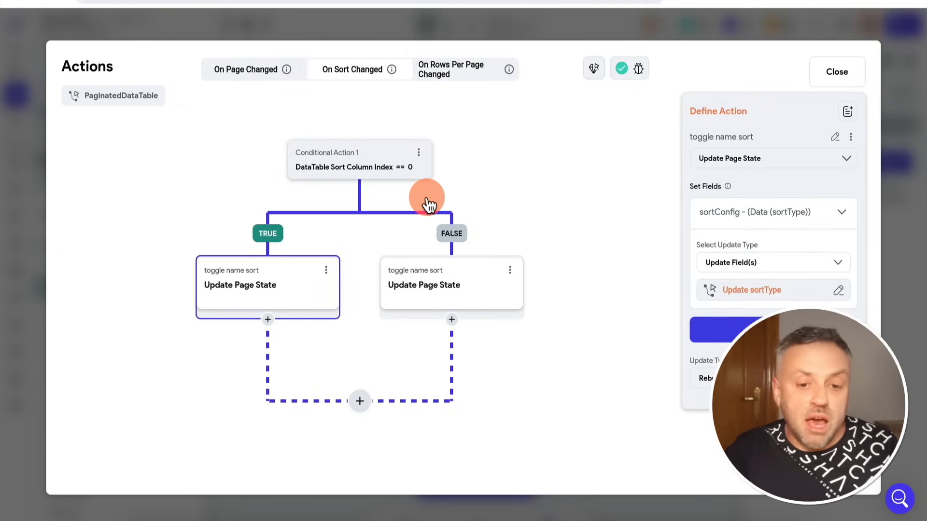
click(348, 161)
click(273, 287)
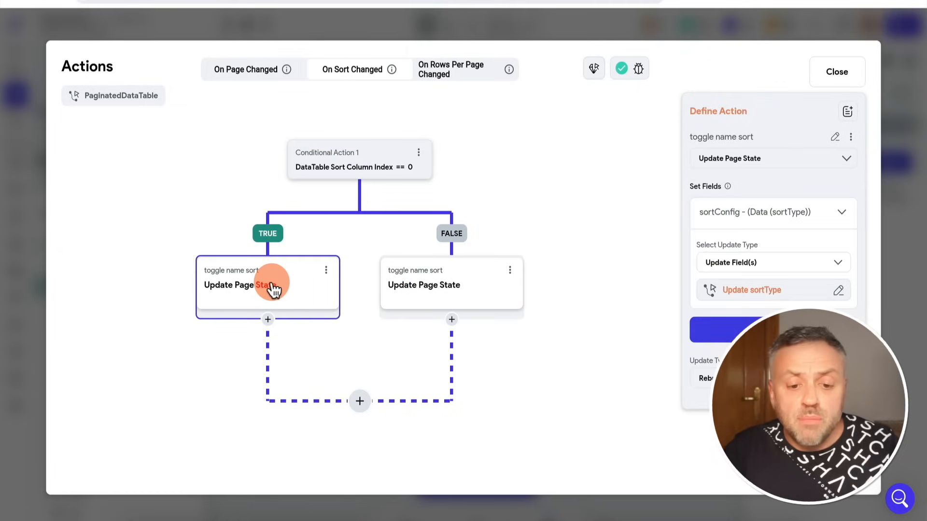
click(916, 201)
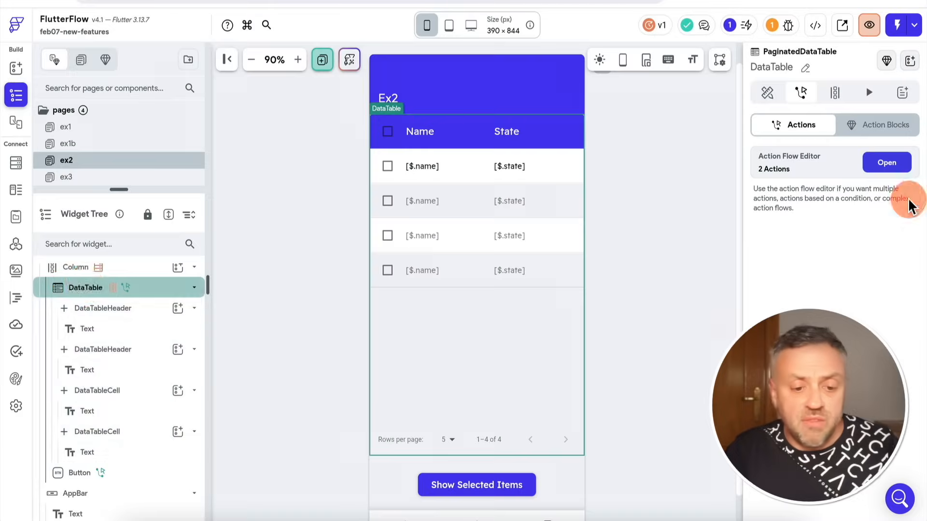
Show the ex2 page's local state variables and examine the definition of the sortConfig field.
click(72, 289)
scroll(96, 283, up, 1)
click(120, 275)
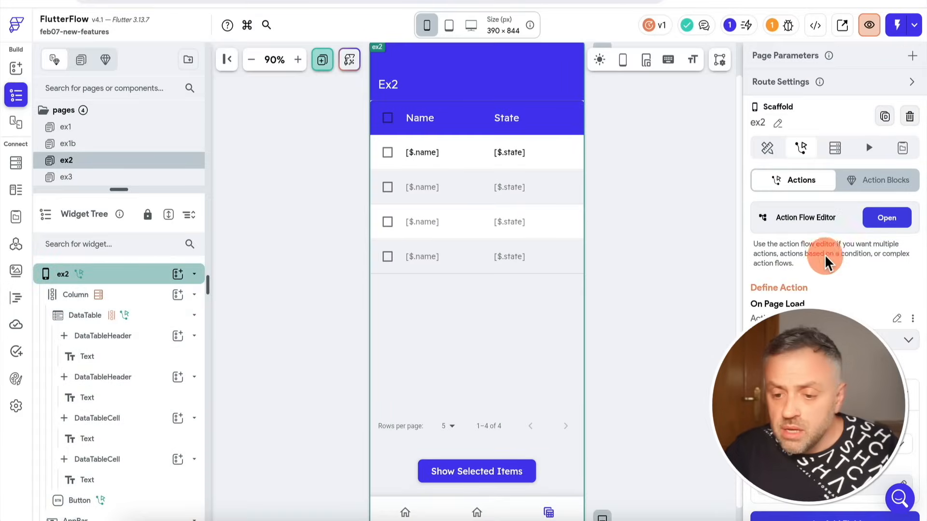
click(903, 148)
click(781, 208)
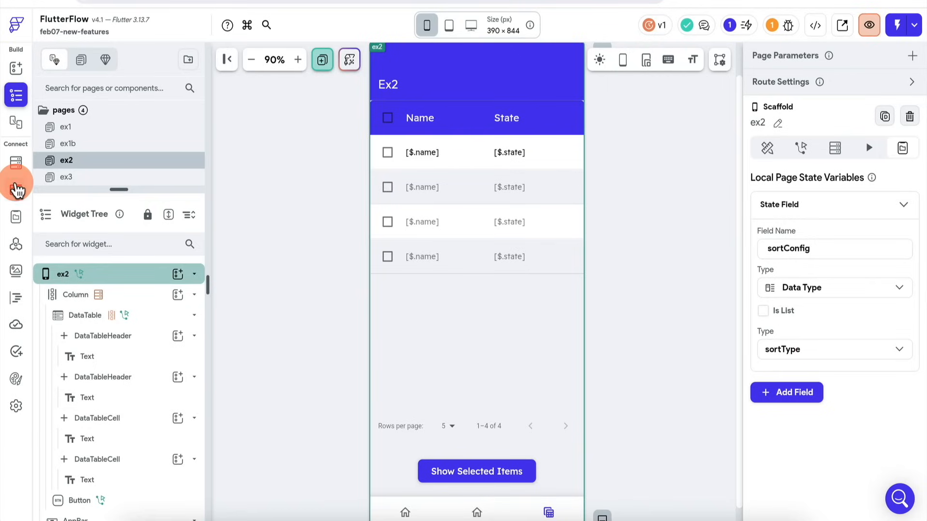
Examine the fields of the sortType data type, and return to the sortConfig state field on ex2.
click(16, 191)
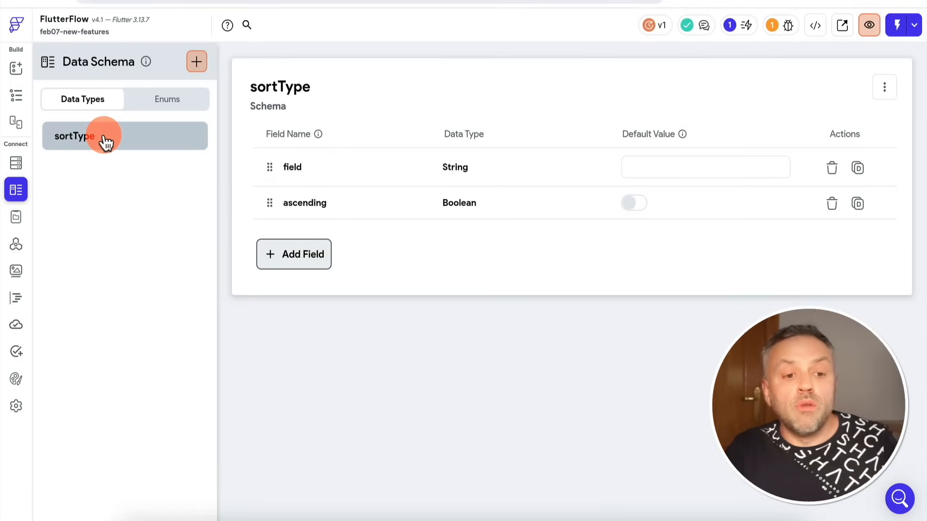
click(16, 96)
click(796, 203)
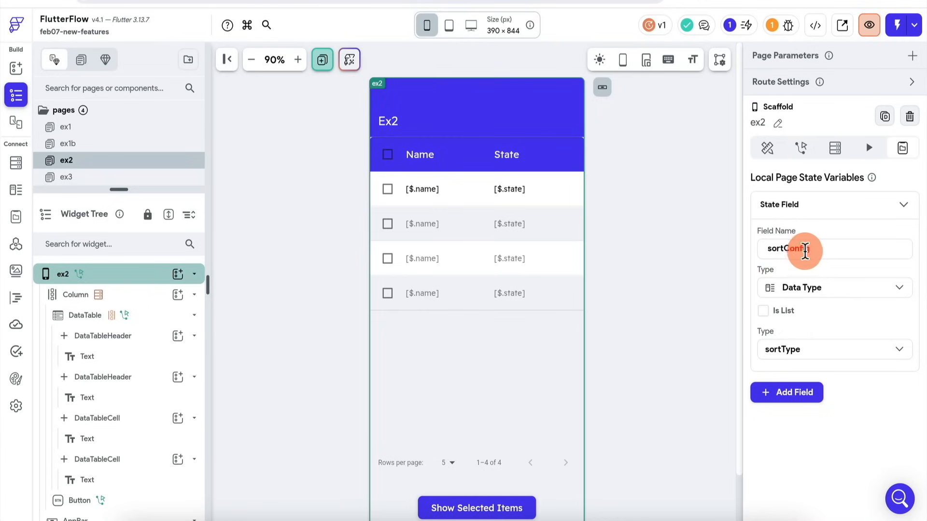
Examine the order query parameter and the order variable of the GetProjects API call, and return to the ex2 page.
click(509, 244)
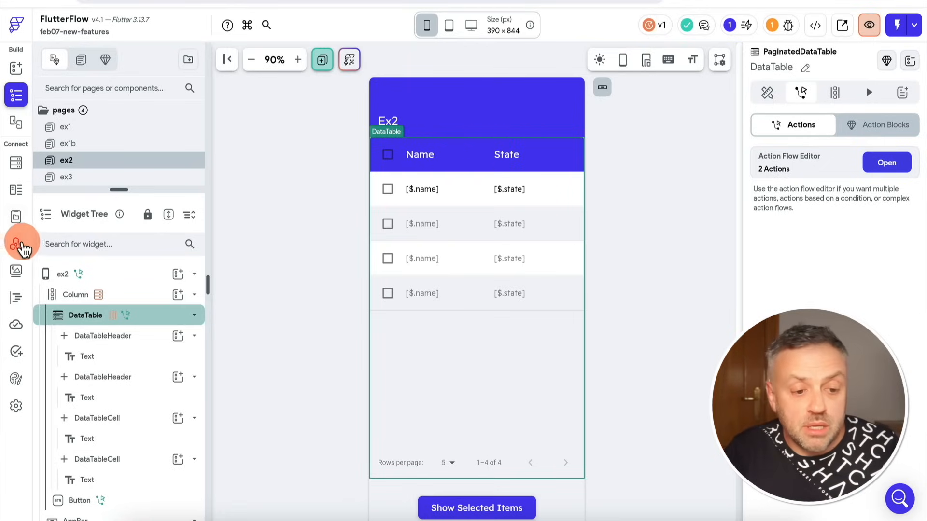
click(17, 246)
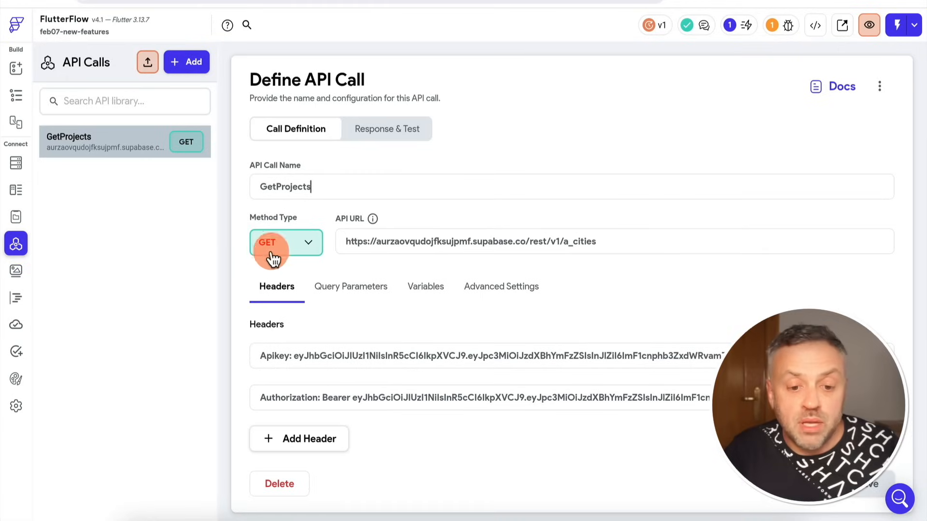
click(347, 289)
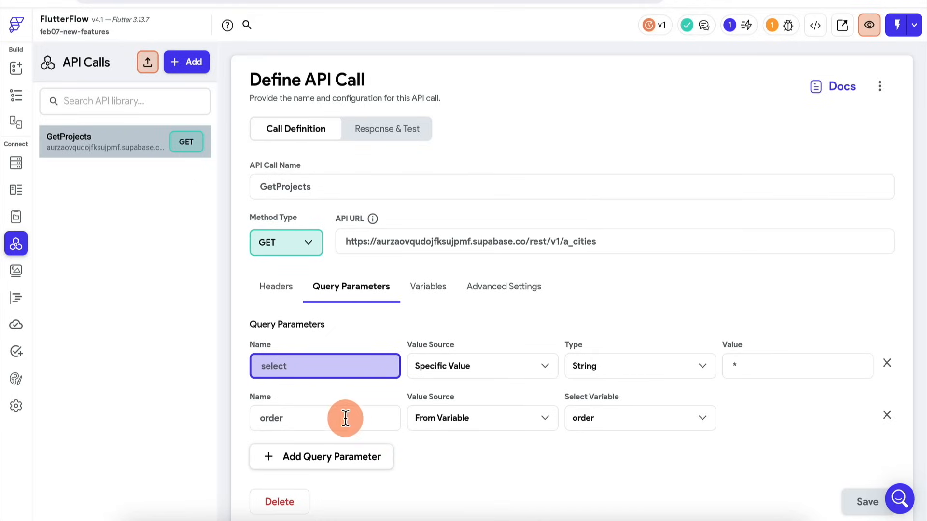
click(256, 421)
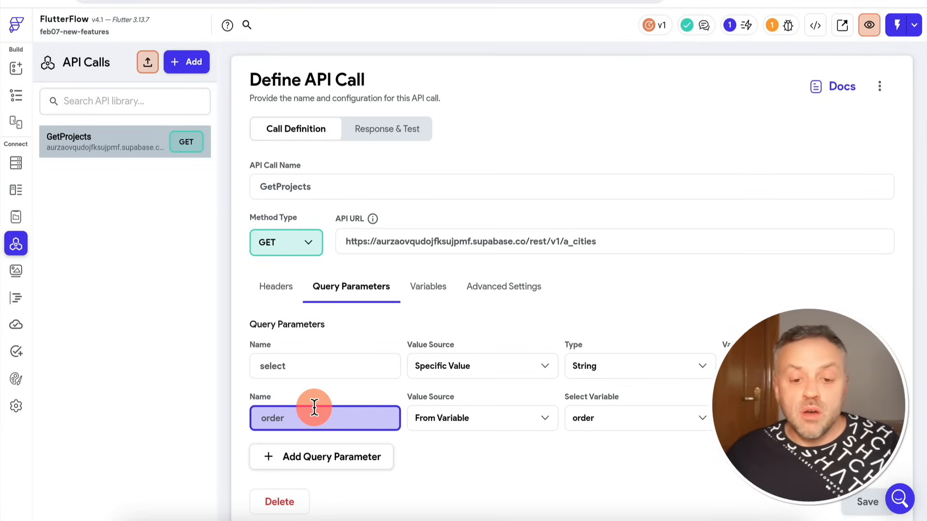
click(432, 288)
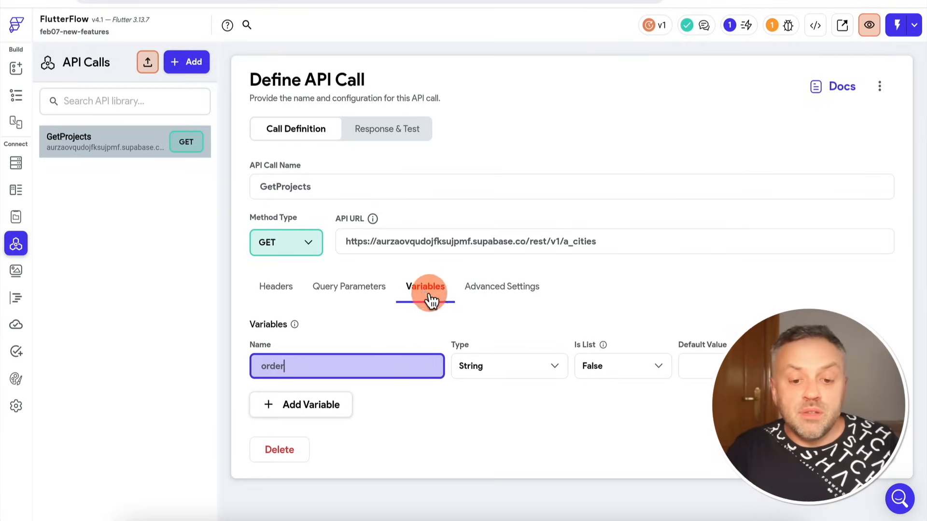
click(293, 370)
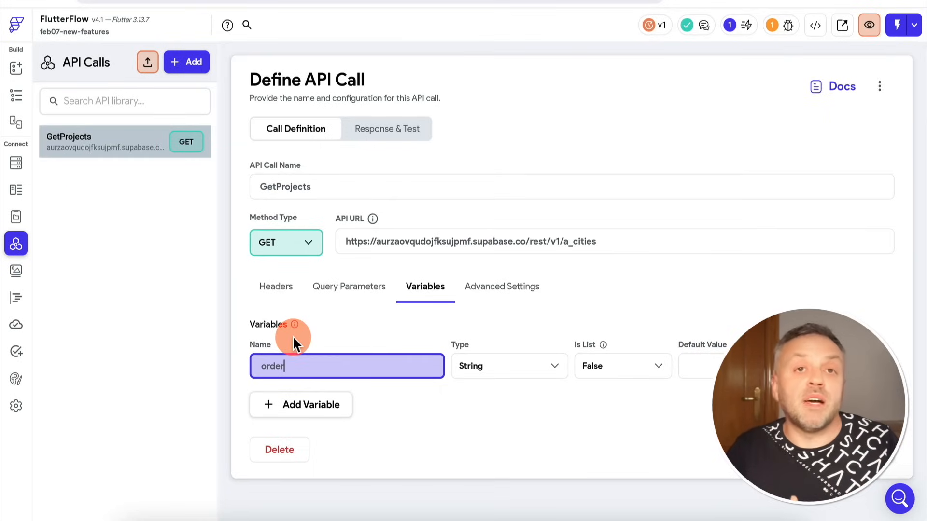
click(18, 86)
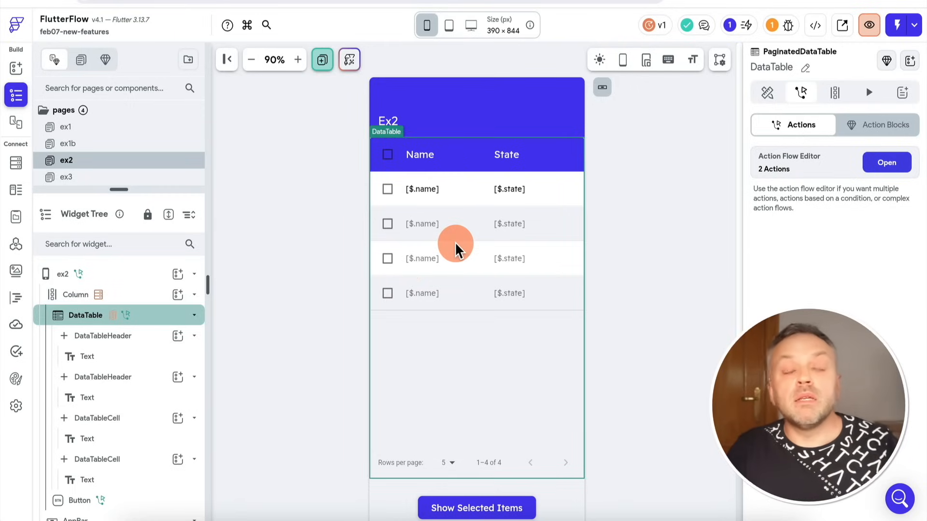
Switch to the Ex2 test session and try sorting the table by Name in both directions and by State.
click(263, 252)
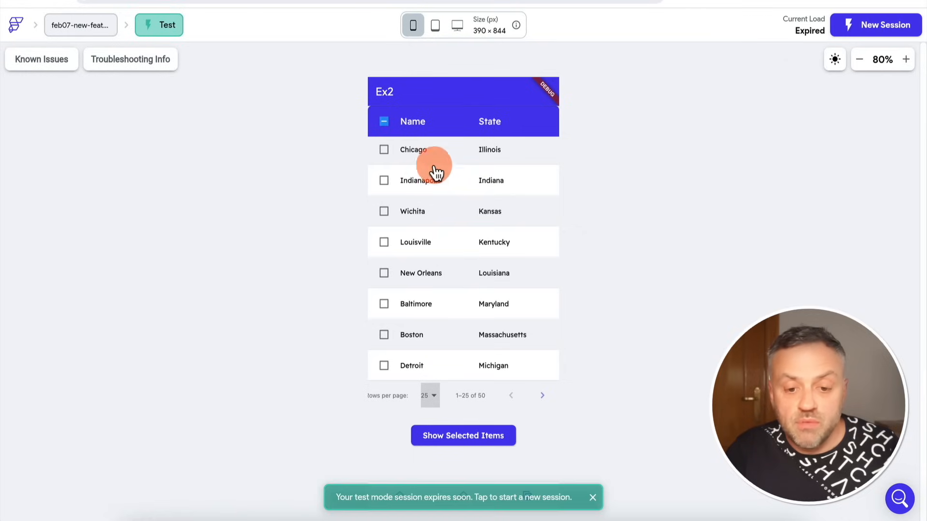
click(418, 123)
scroll(427, 206, up, 10)
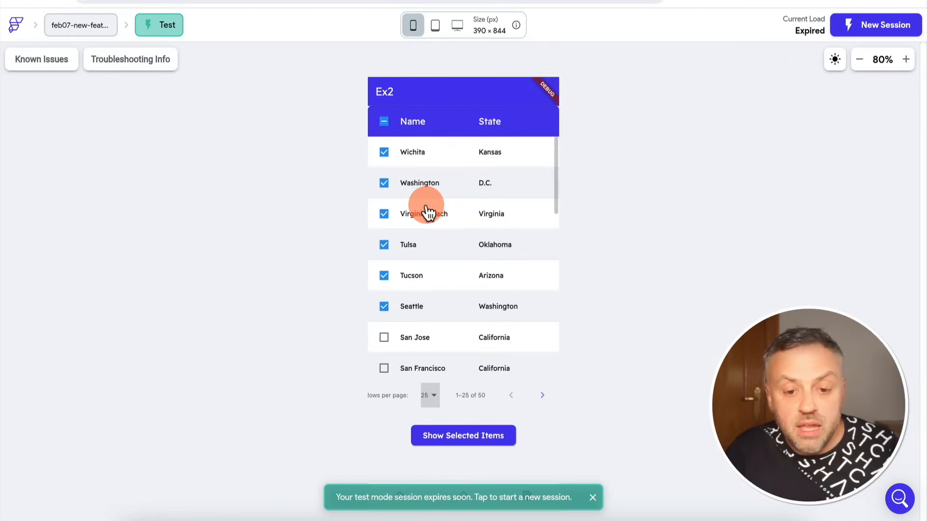
click(420, 125)
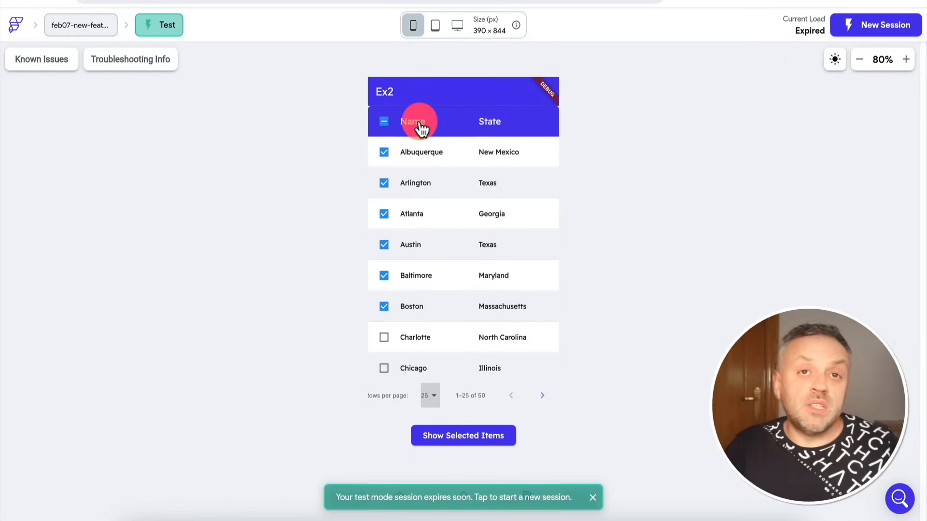
click(487, 124)
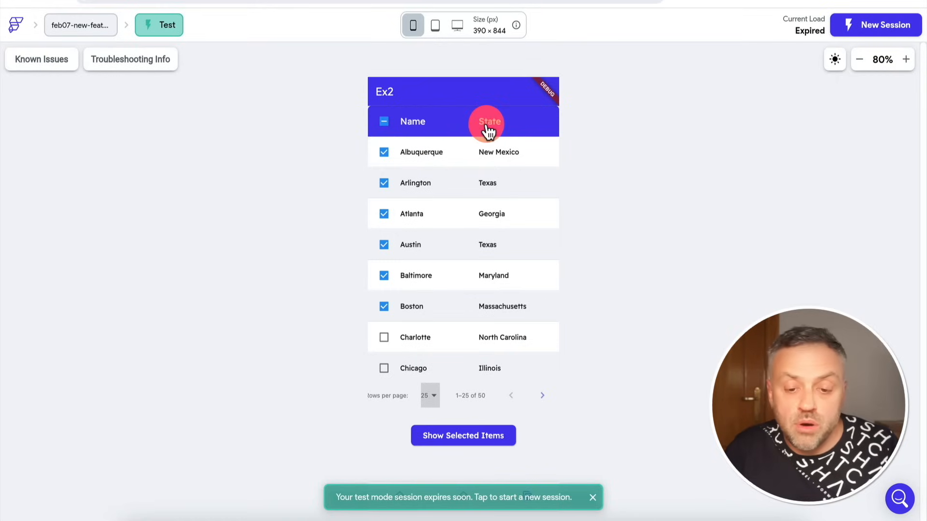
click(482, 124)
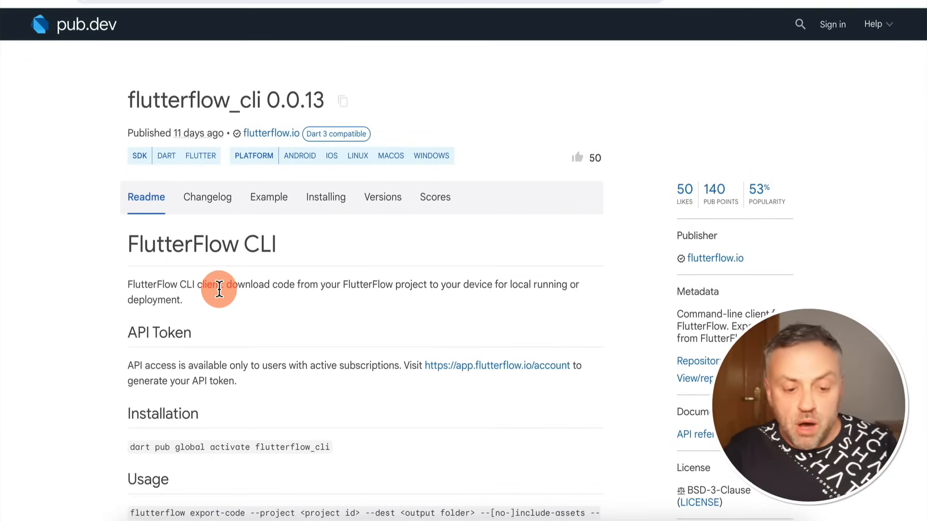
Read the flutterflow_cli package page on pub.dev, highlighting the export-code usage command and reviewing the flags table.
scroll(220, 288, down, 3)
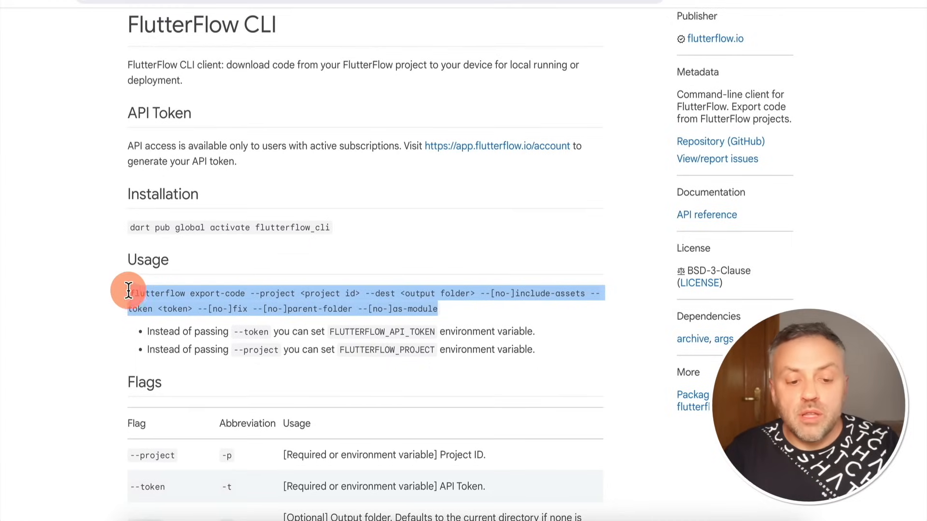
drag(130, 292, 451, 303)
scroll(223, 320, down, 7)
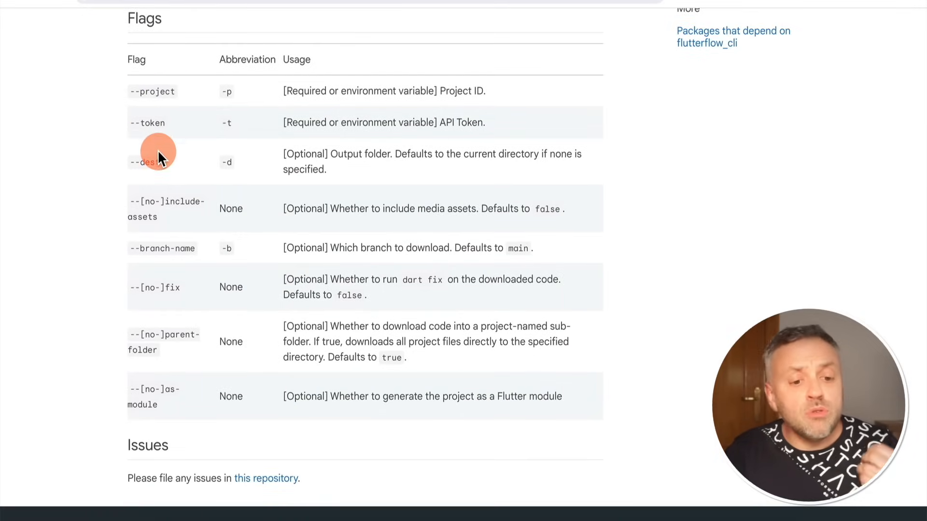
Switch to Visual Studio Code, run the myflutterapp project, and try the demo app's increment counter.
scroll(353, 202, up, 5)
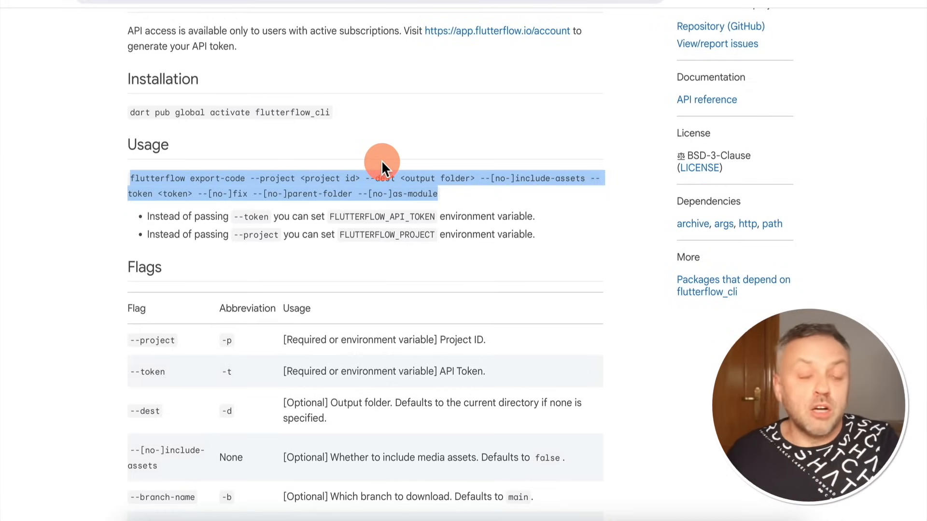
key(alt+Tab)
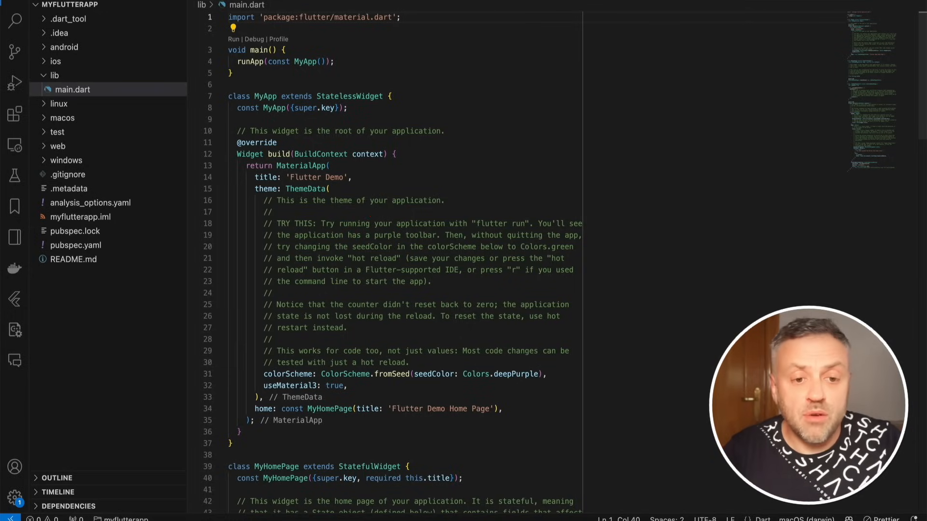
click(219, 0)
click(251, 0)
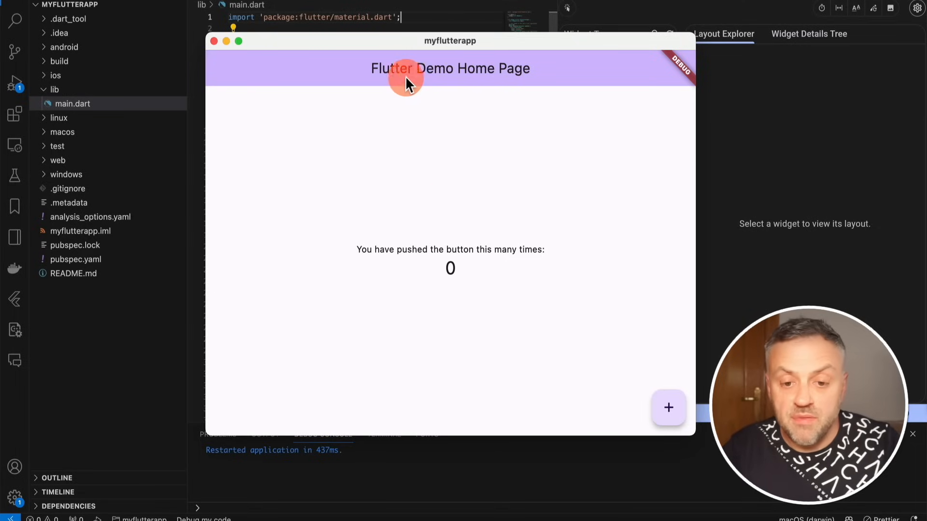
click(671, 416)
click(671, 416)
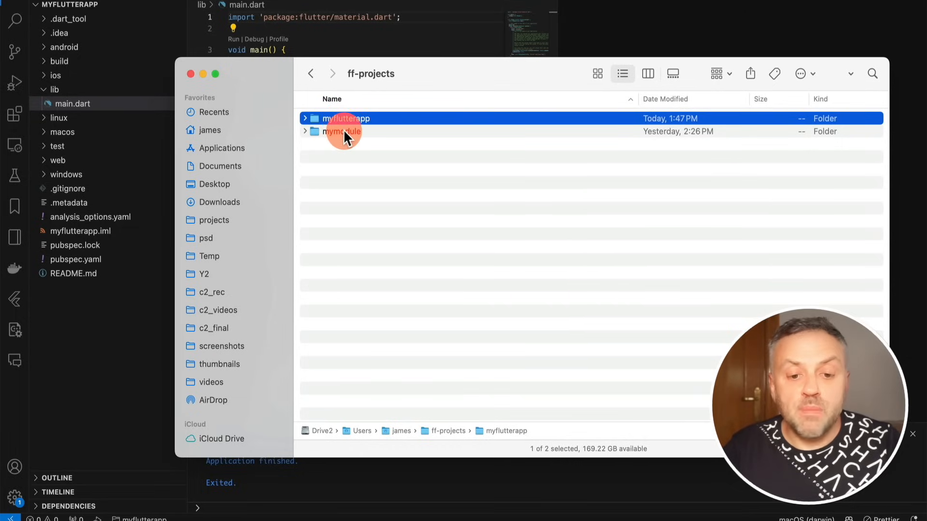
Examine the contents of the mymodule folder in ff-projects, collapse it, and return to the code editor.
click(338, 132)
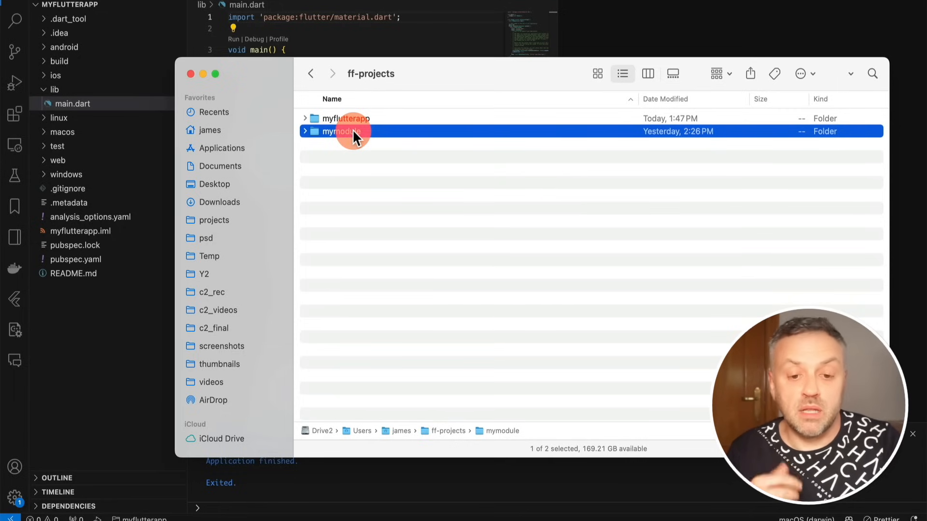
click(305, 132)
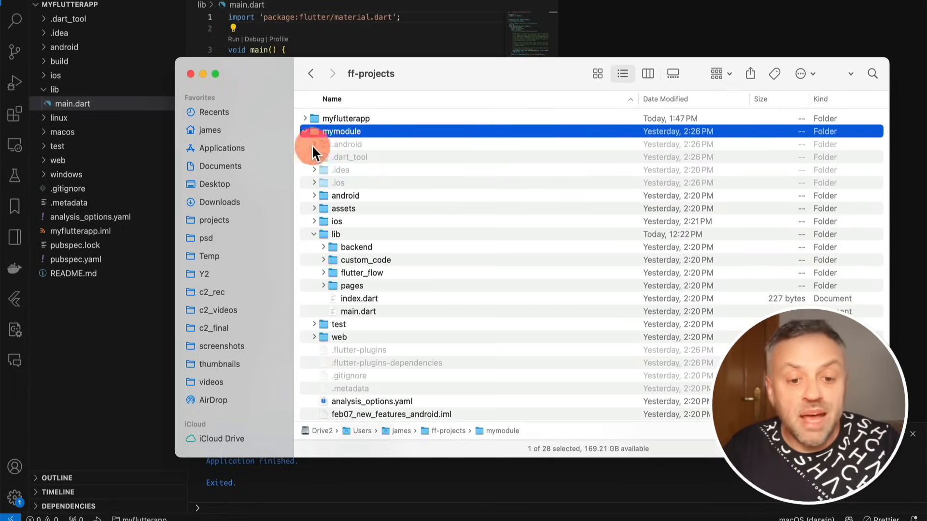
click(304, 131)
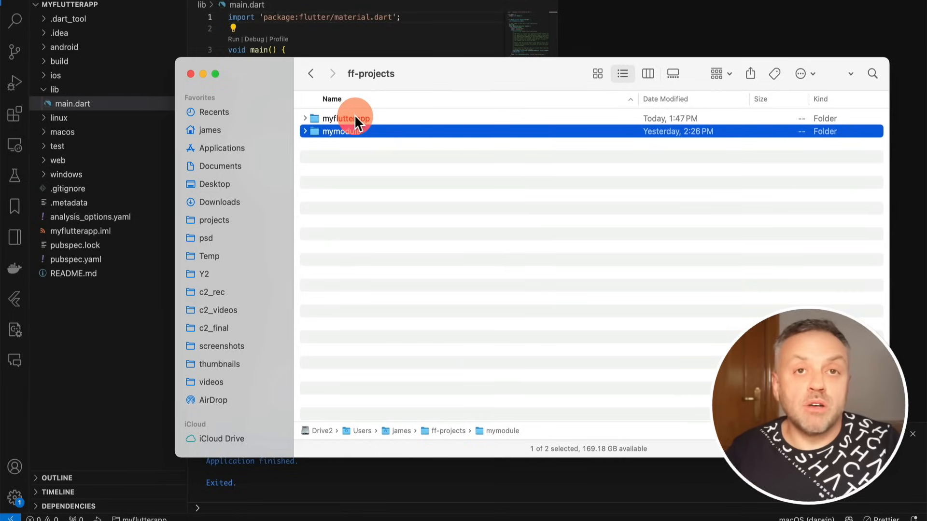
click(404, 33)
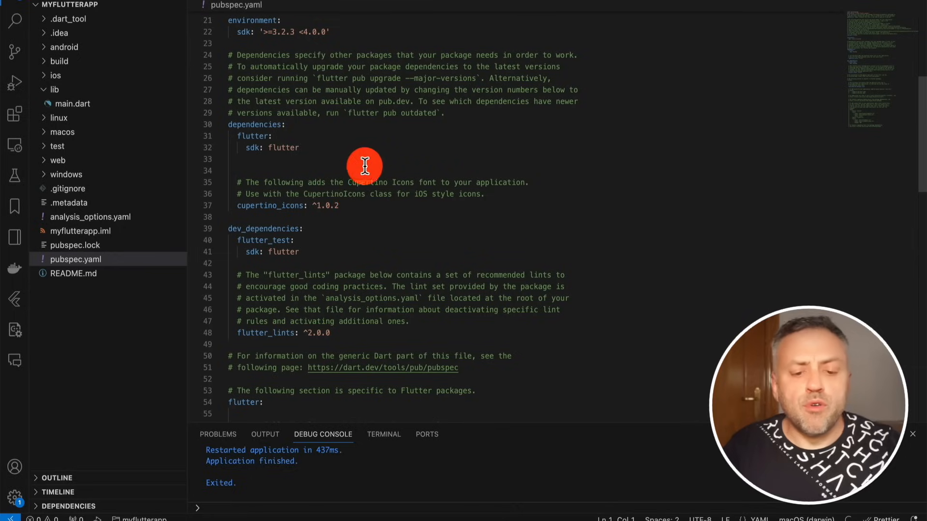
Paste the exported module's dependency entry below cupertino_icons in pubspec.yaml, separated by a blank line.
click(354, 205)
key(Return)
key(Return)
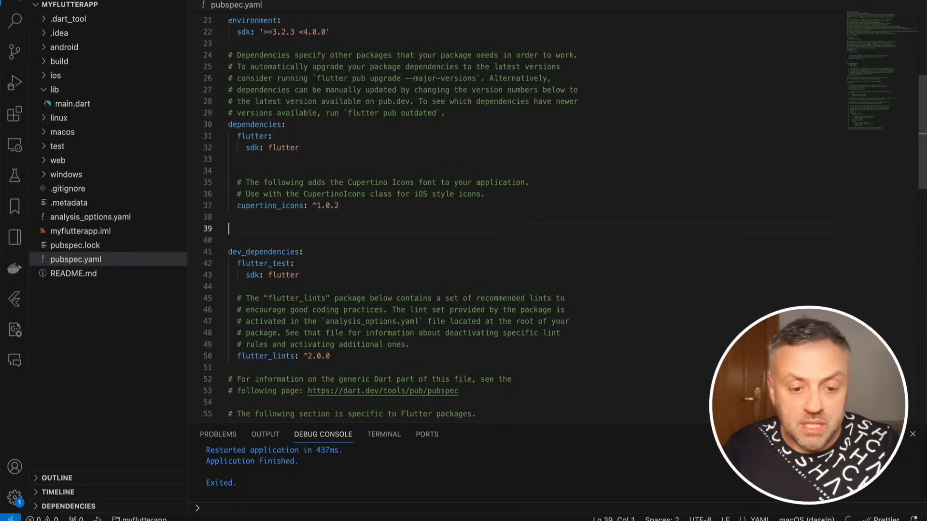
text(# feb07_new_features: #   path: ../mymodule)
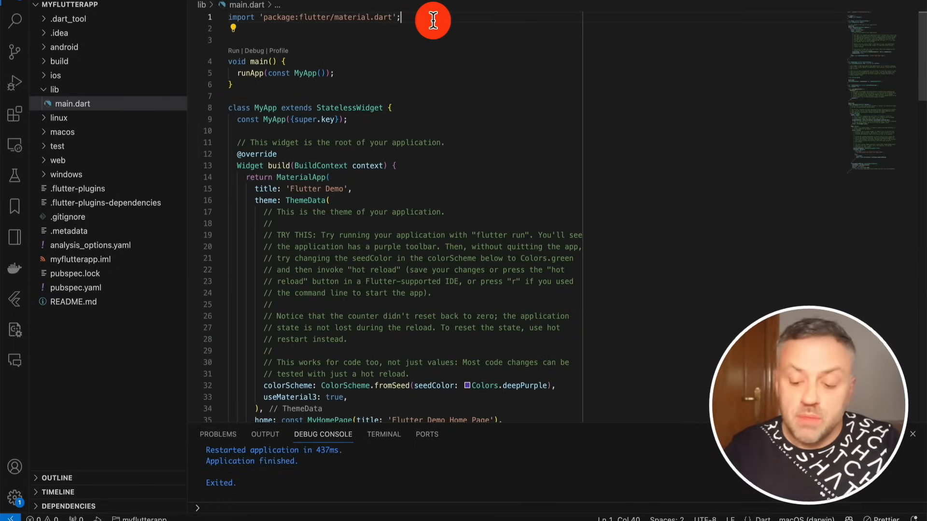
Add an import of 'package:feb07_new_features/custom_code/widgets/get_feedback.dart' below the material.dart import in main.dart.
key(Return)
text(// import 'package:feb07_new_features/custom_code/widgets/get_feedback.dart';)
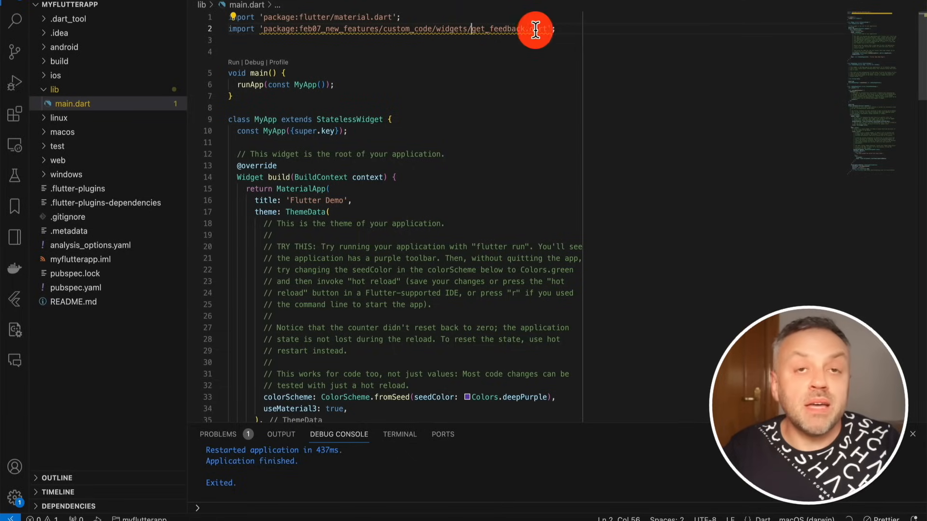
mouse_move(522, 27)
Insert a GetFeedback() widget as the first child of the home page's Column, and save main.dart.
scroll(443, 222, down, 15)
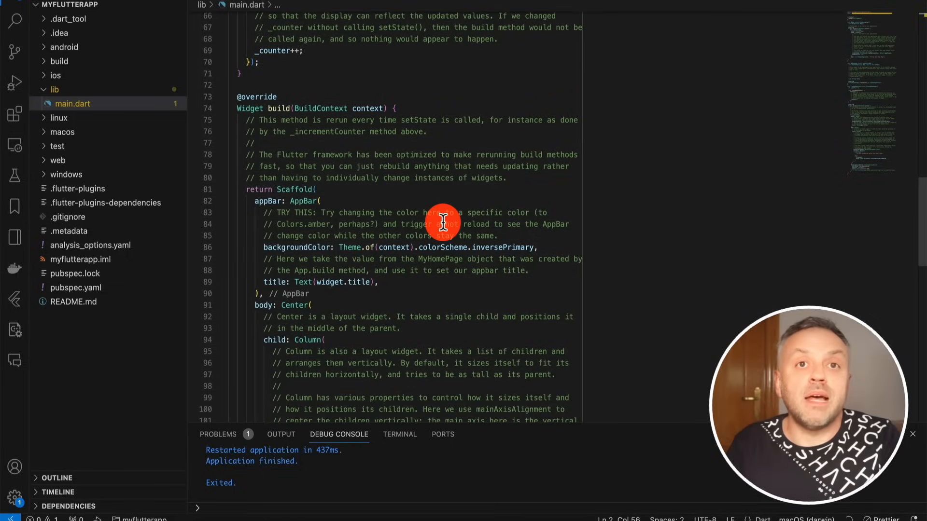
scroll(443, 223, down, 5)
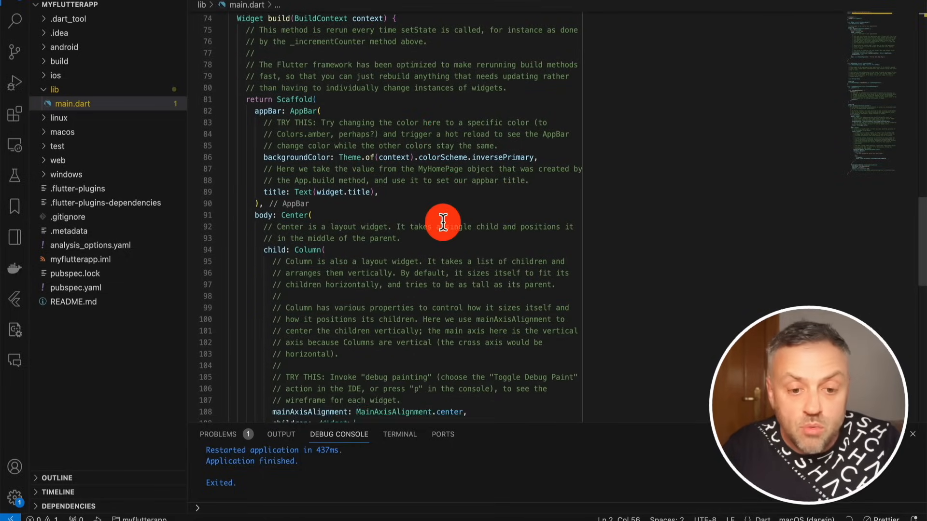
scroll(355, 202, down, 3)
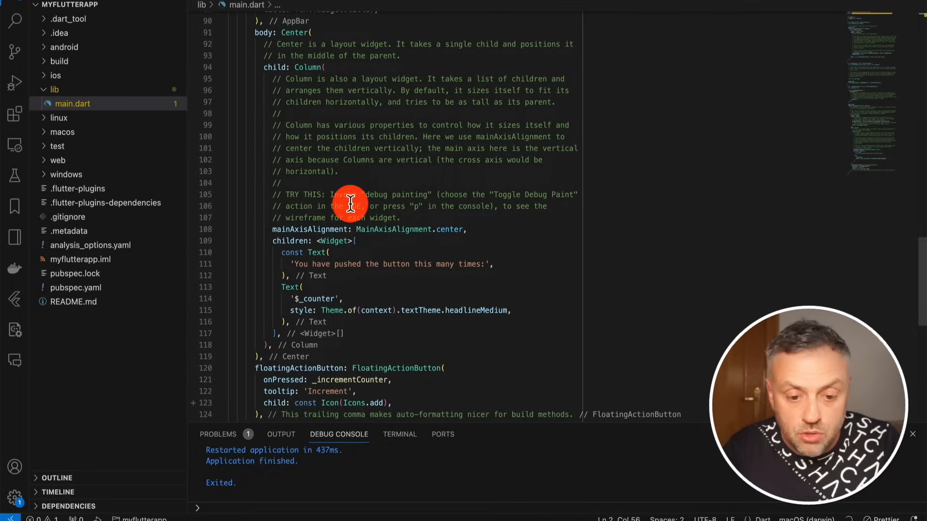
click(378, 244)
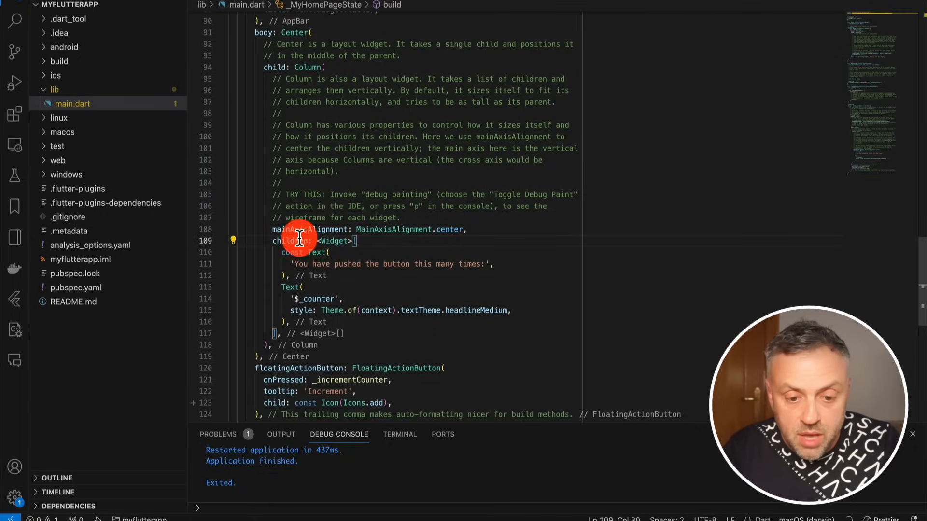
key(Return)
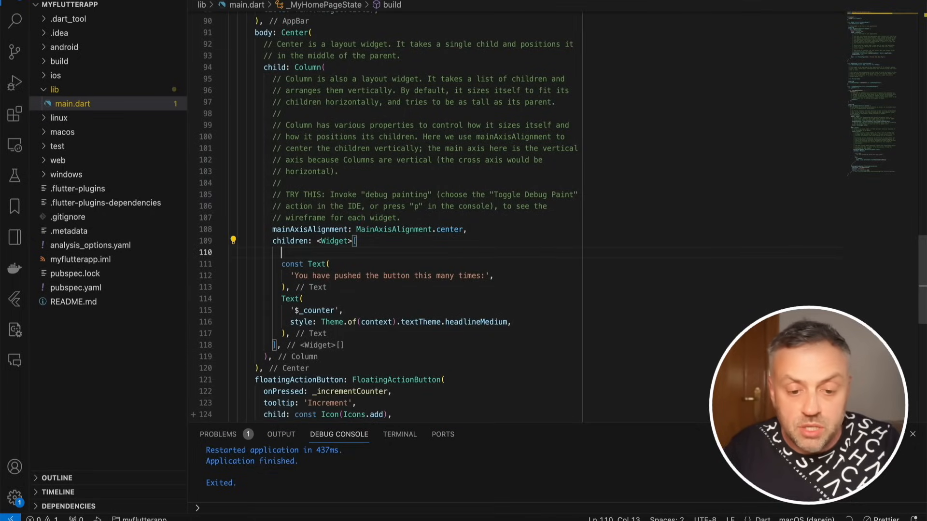
text(G)
key(Return)
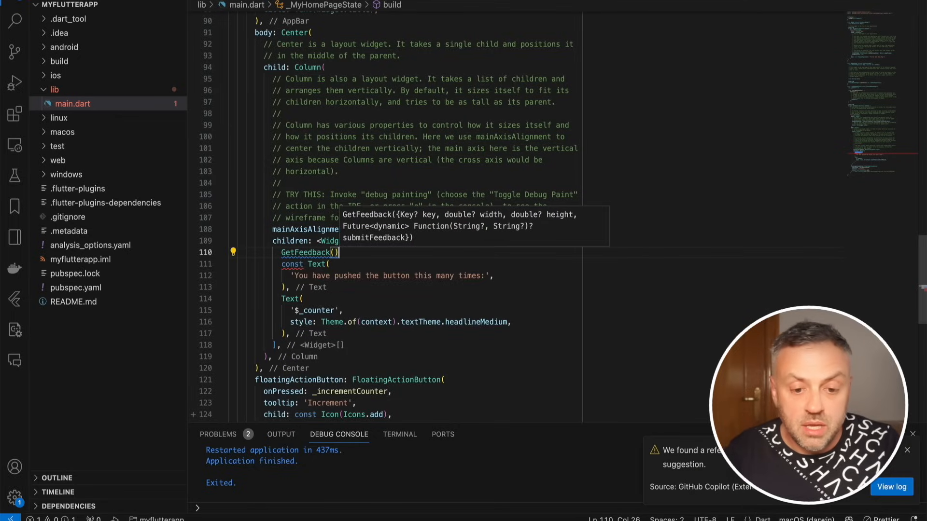
text(,)
click(449, 275)
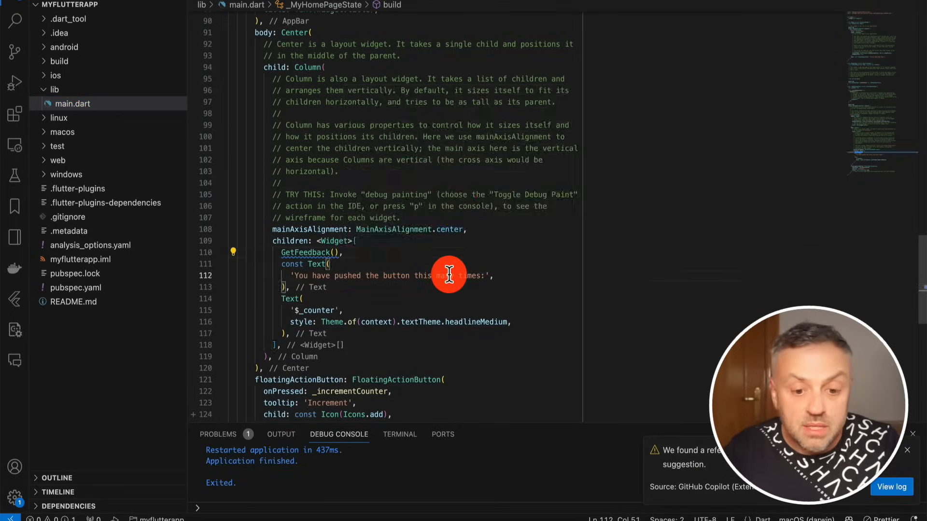
key(super+s)
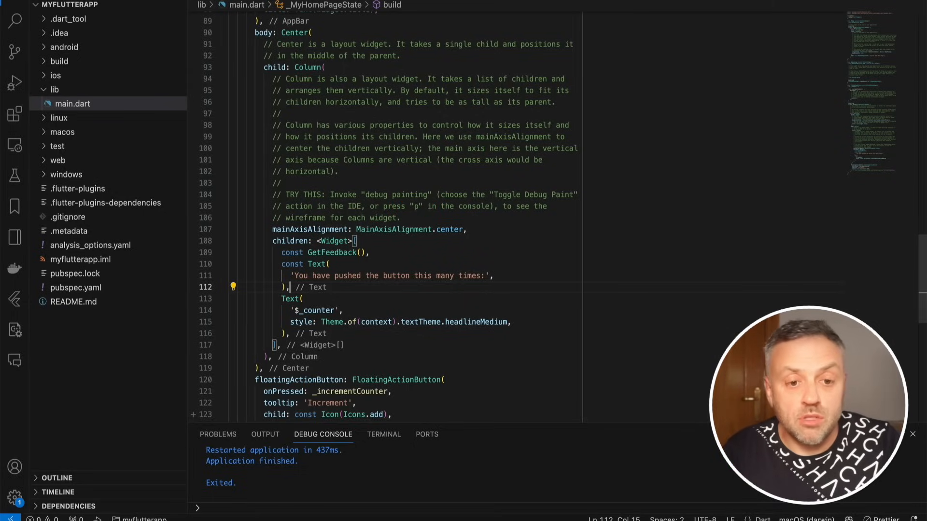
Run the app again with the embedded feedback form and try the increment counter.
click(224, 0)
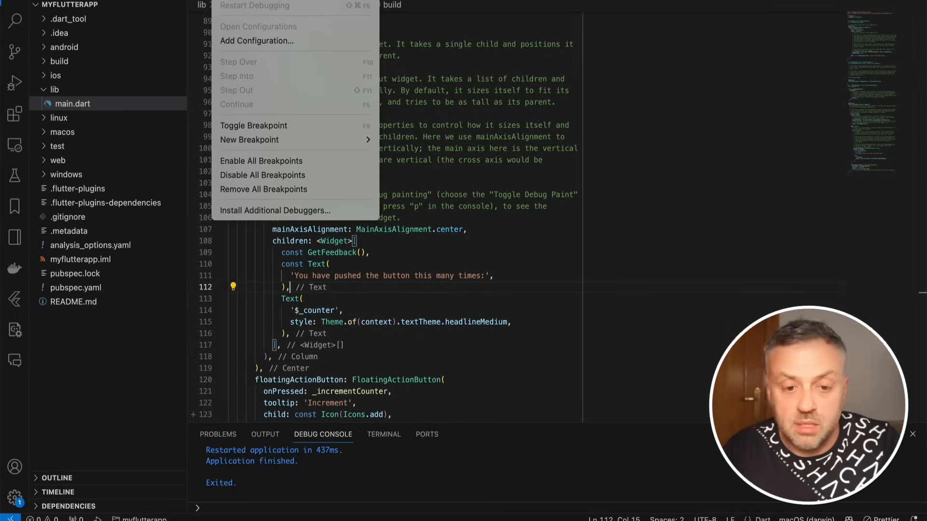
click(485, 129)
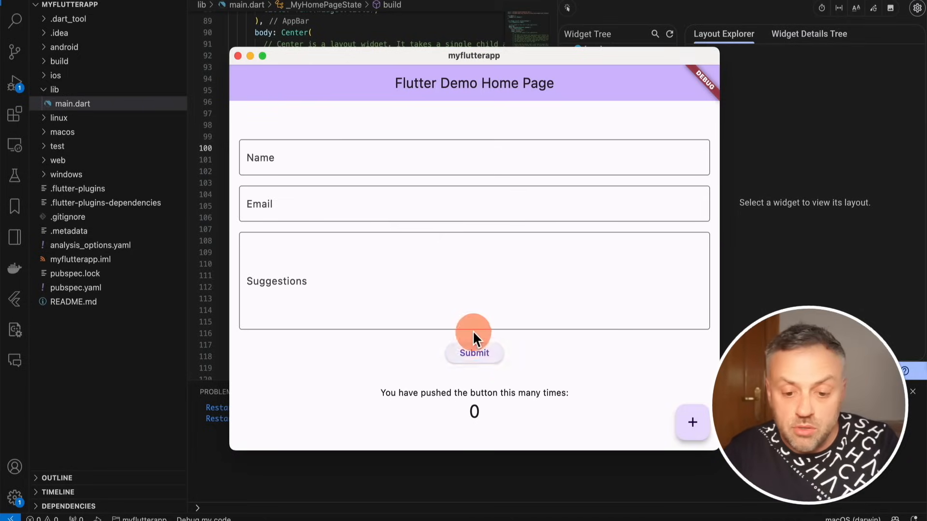
click(695, 427)
click(695, 428)
click(695, 427)
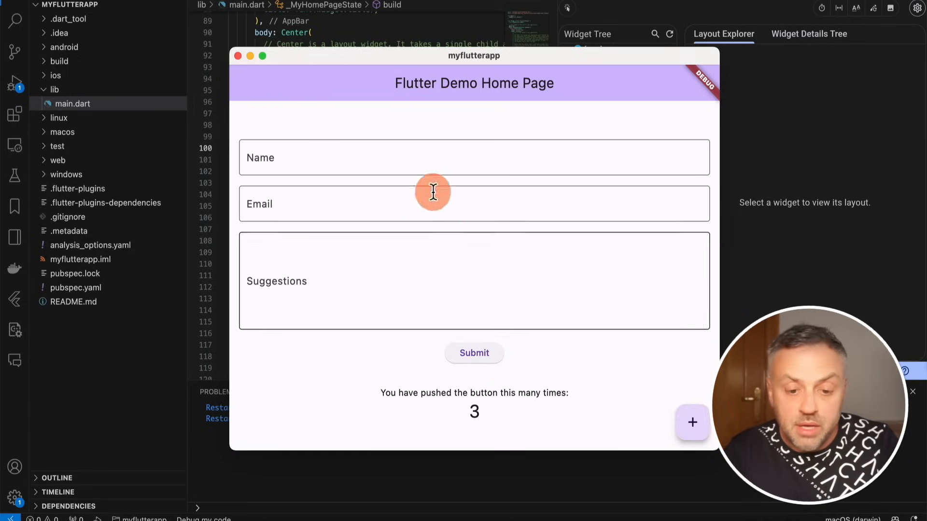